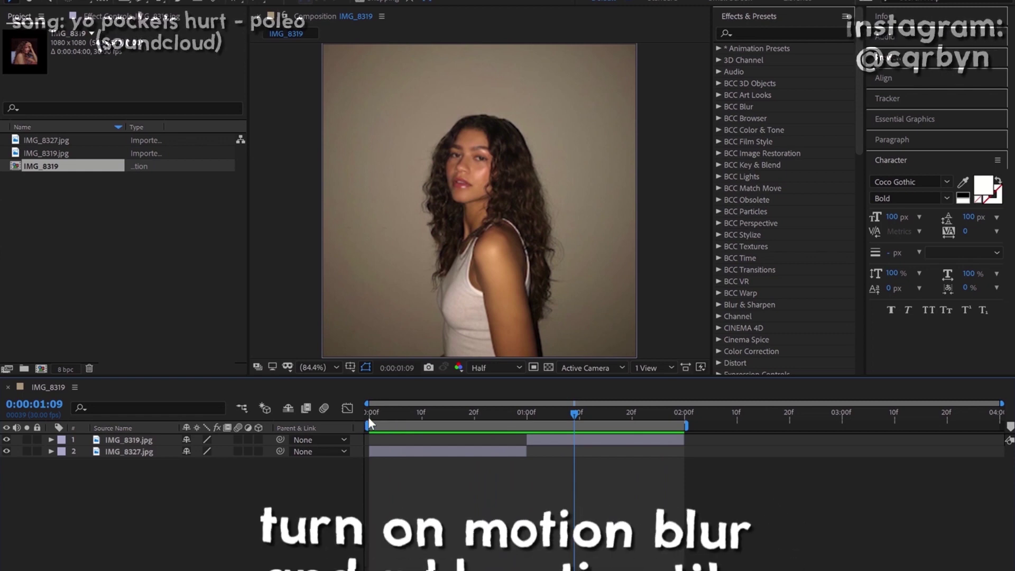
# At frame 0, turn on the composition Motion Blur toggle and Motion Blur for IMG_8319.jpg and IMG_8327.jpg.
pyautogui.click(367, 416)
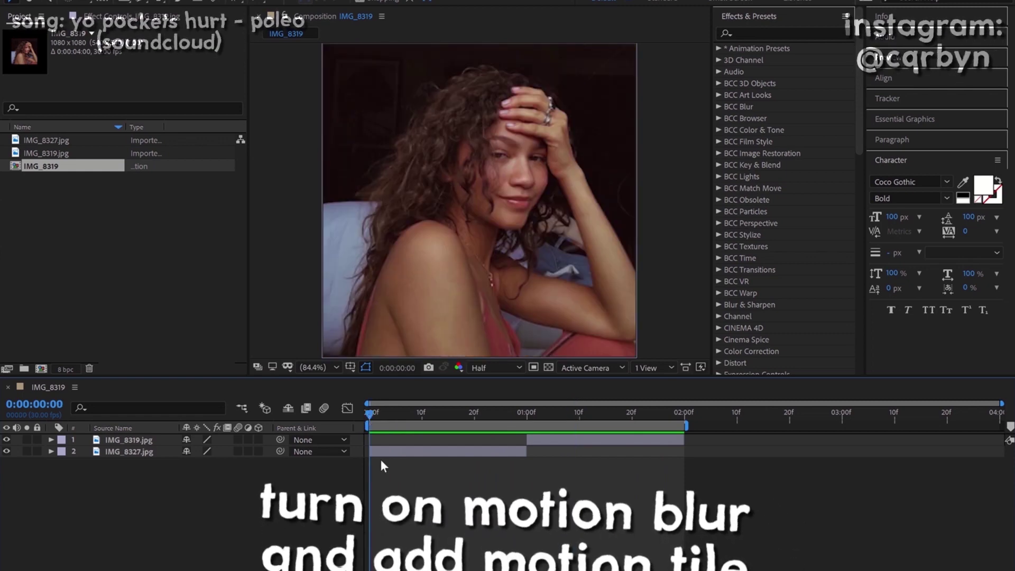
pyautogui.click(428, 450)
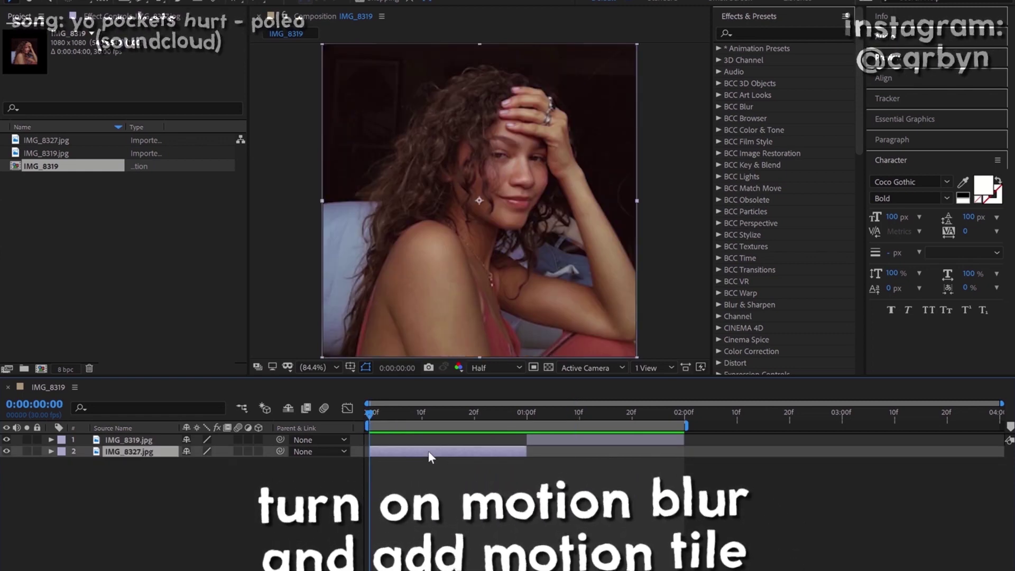
pyautogui.keyDown('shift'); pyautogui.click(148, 441); pyautogui.keyUp('shift')
pyautogui.click(325, 407)
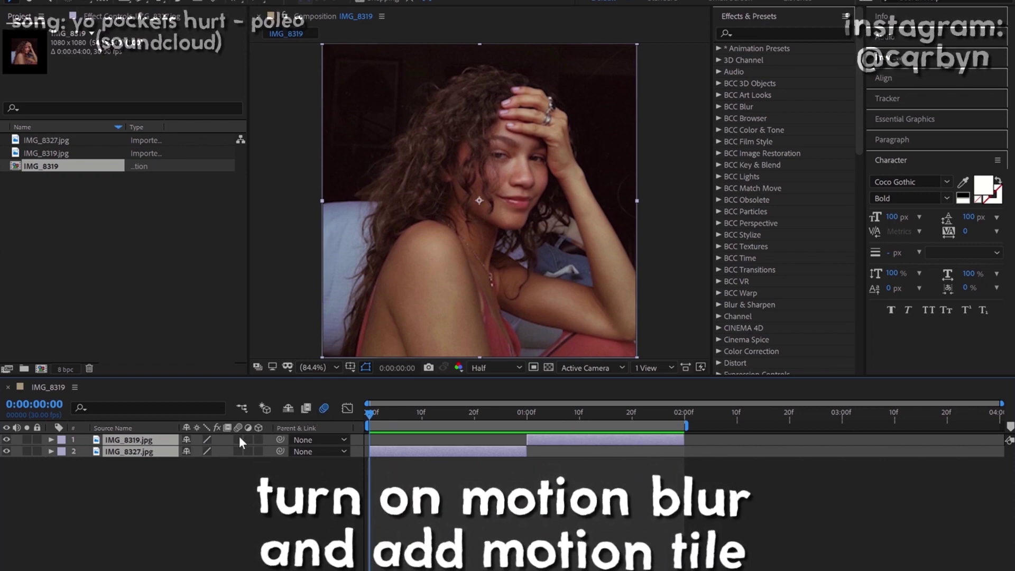
pyautogui.click(238, 439)
pyautogui.click(543, 449)
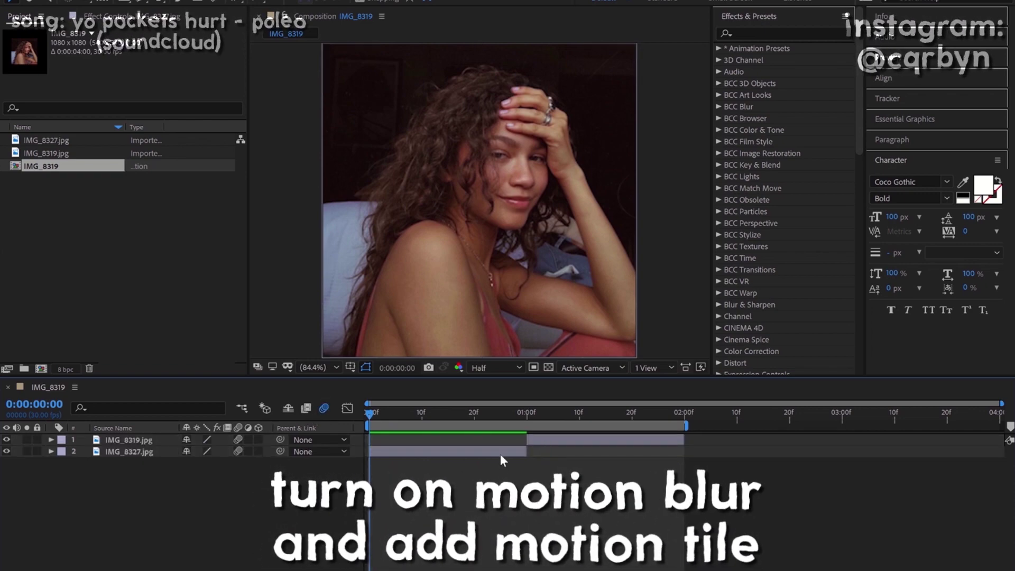
pyautogui.hotkey('ctrl', 'a')
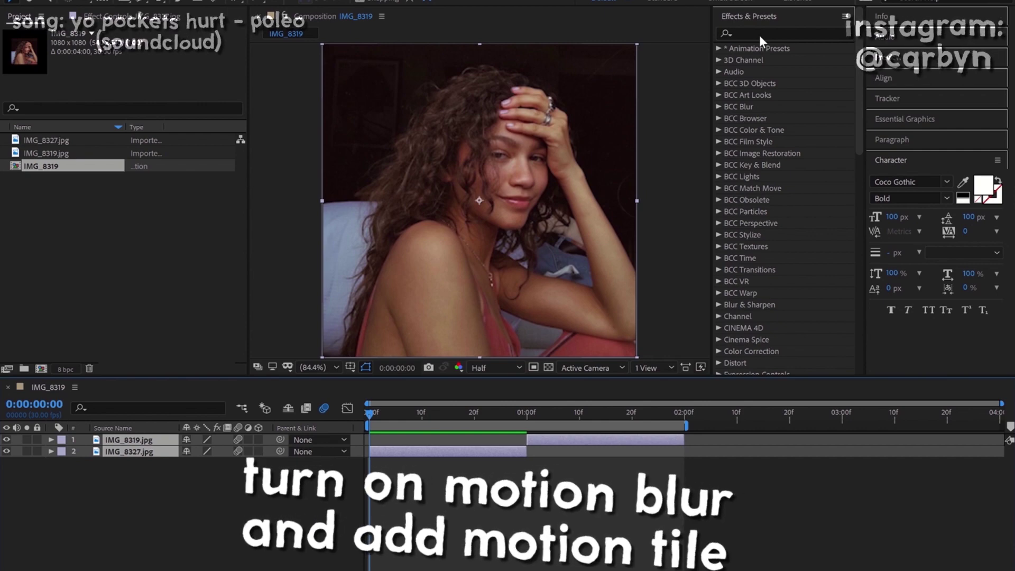
# Search the effects for 'motion' and apply Motion Tile to both photo layers.
pyautogui.click(759, 35)
pyautogui.write('motion')
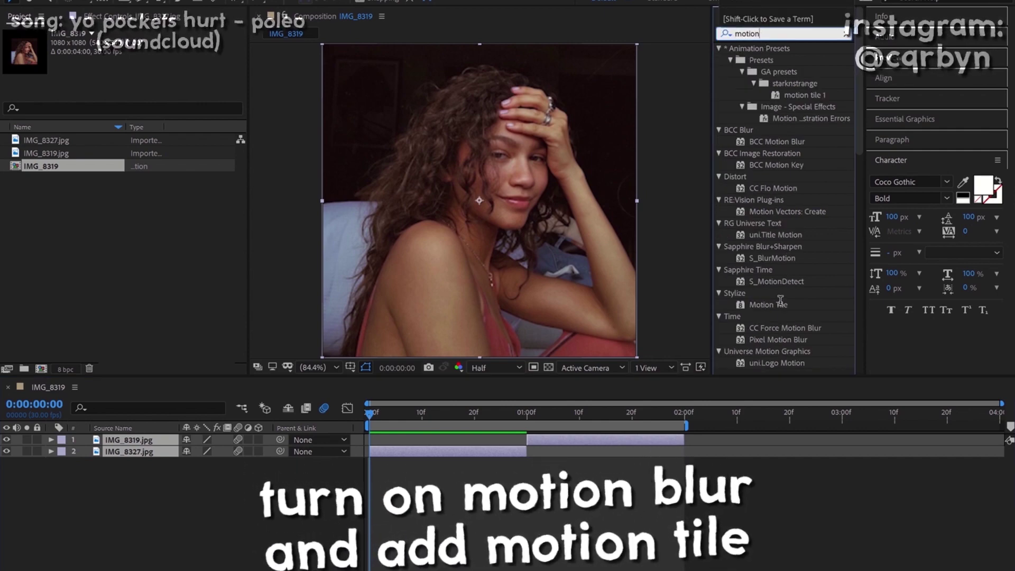
pyautogui.click(769, 306)
pyautogui.doubleClick(769, 306)
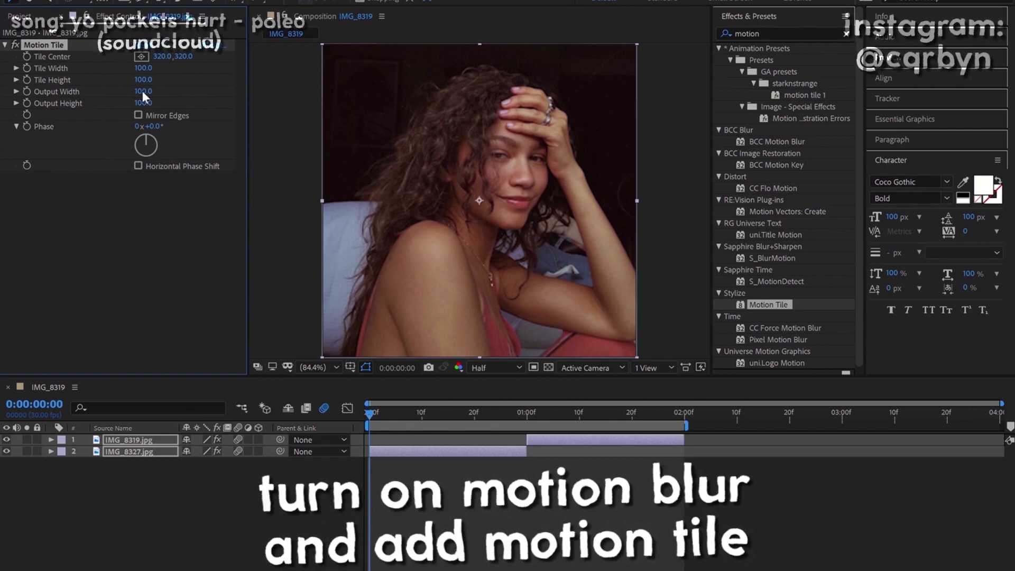
# Set Motion Tile's Output Width and Output Height to 300.
pyautogui.click(141, 90)
pyautogui.write('300')
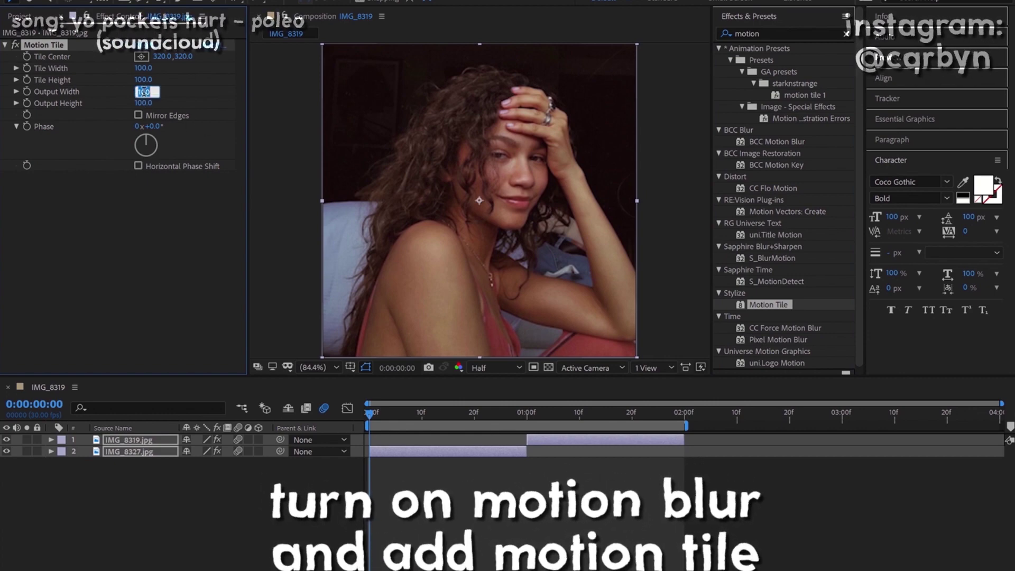
pyautogui.press('Tab')
pyautogui.write('300')
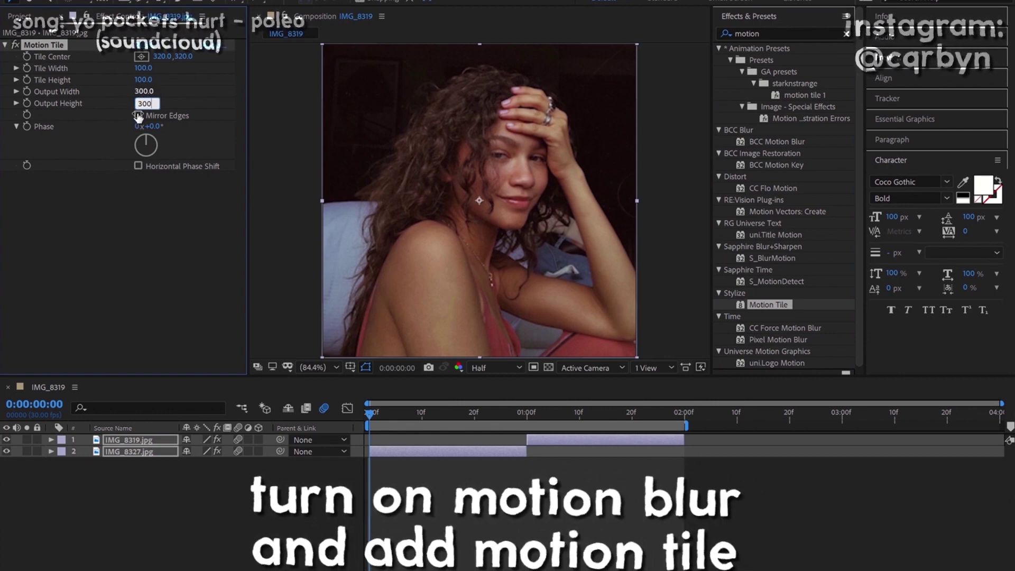
pyautogui.press('Return')
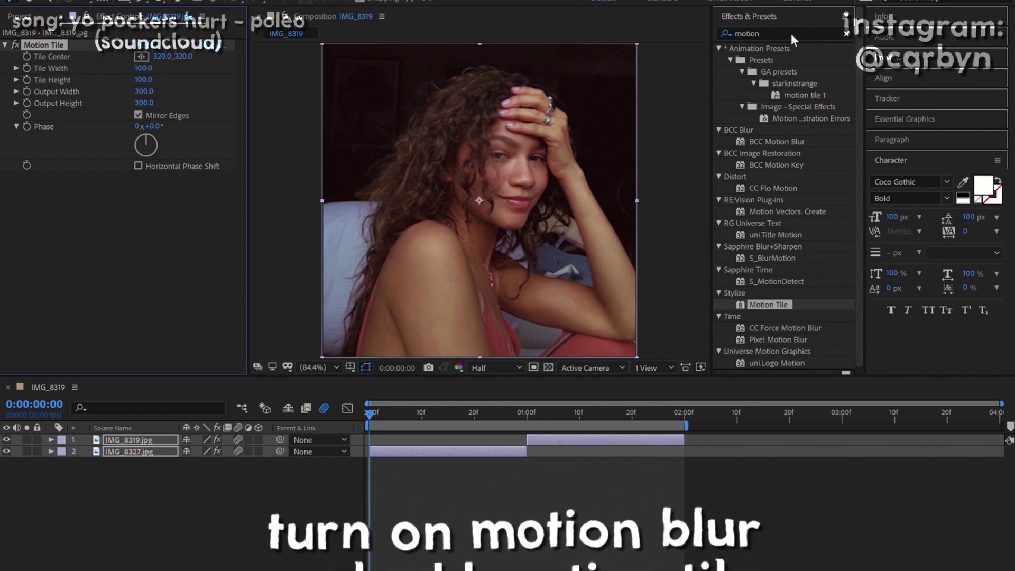
# Replace the effects search with 'rect' and select S_FlysEyeRect under Sapphire Stylize.
pyautogui.click(773, 32)
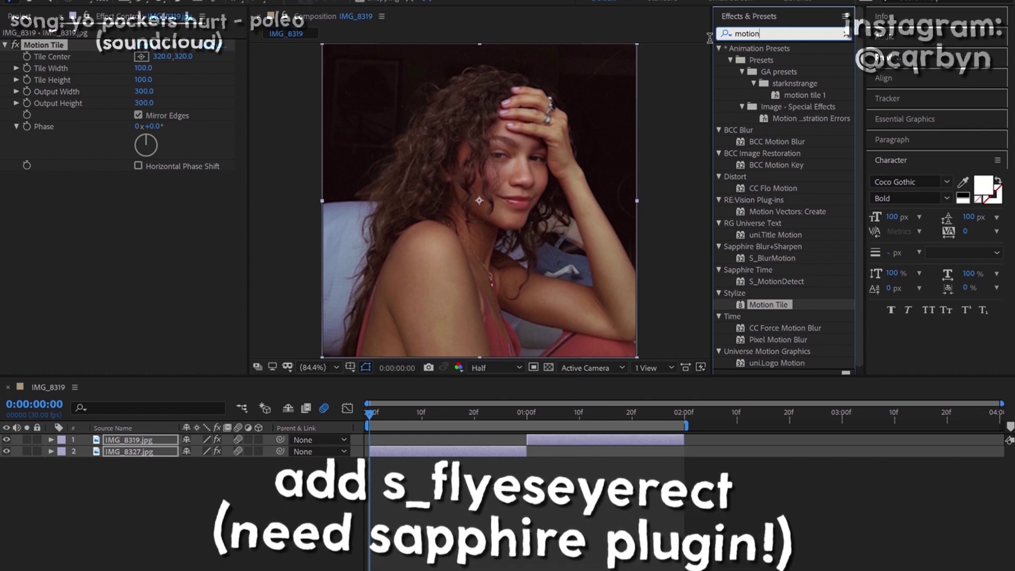
pyautogui.hotkey('ctrl', 'a')
pyautogui.press('BackSpace')
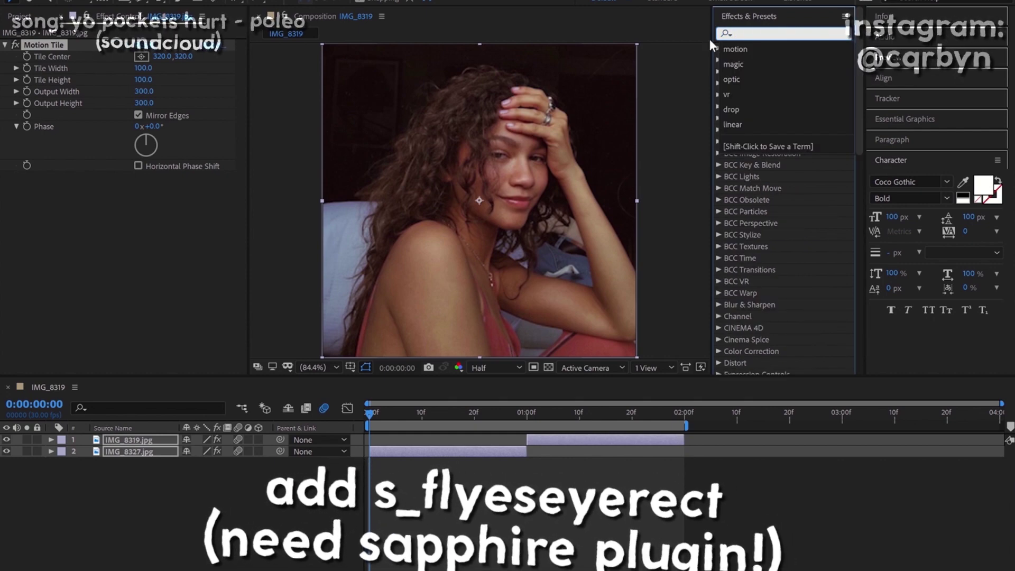
pyautogui.write('flys')
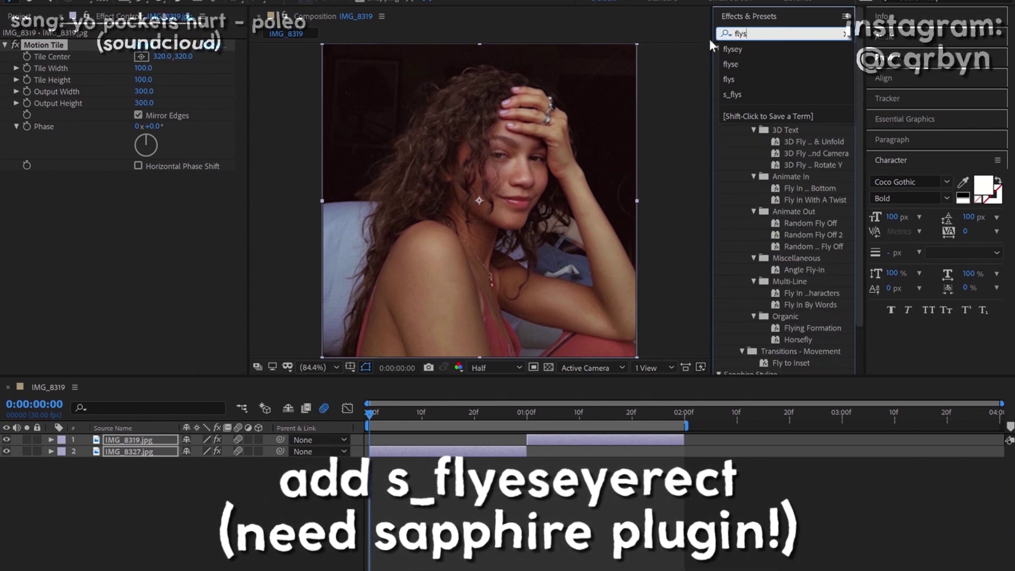
pyautogui.press('BackSpace')
pyautogui.write('e')
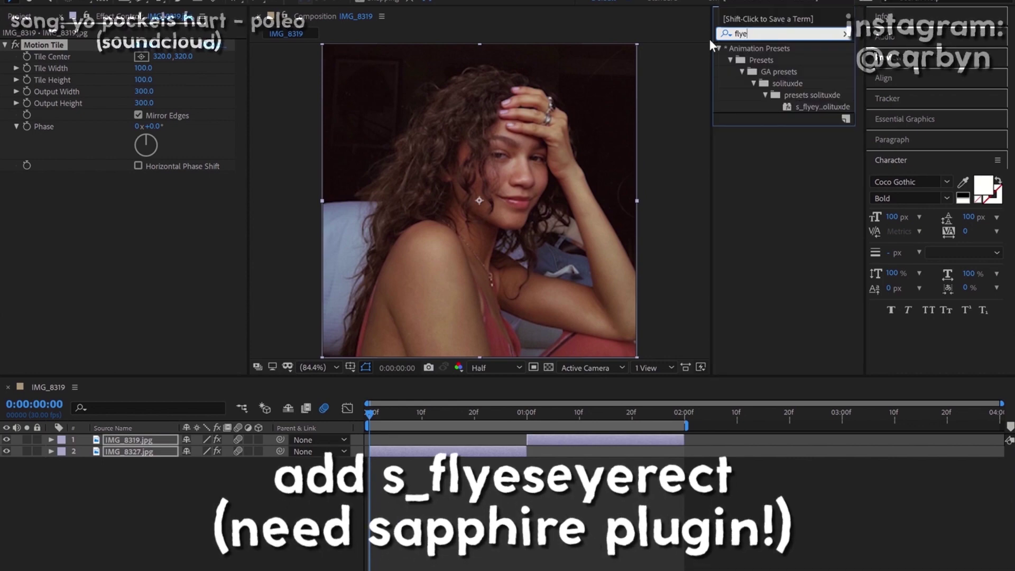
pyautogui.write('y')
pyautogui.press('BackSpace')
pyautogui.press('BackSpace')
pyautogui.press('BackSpace')
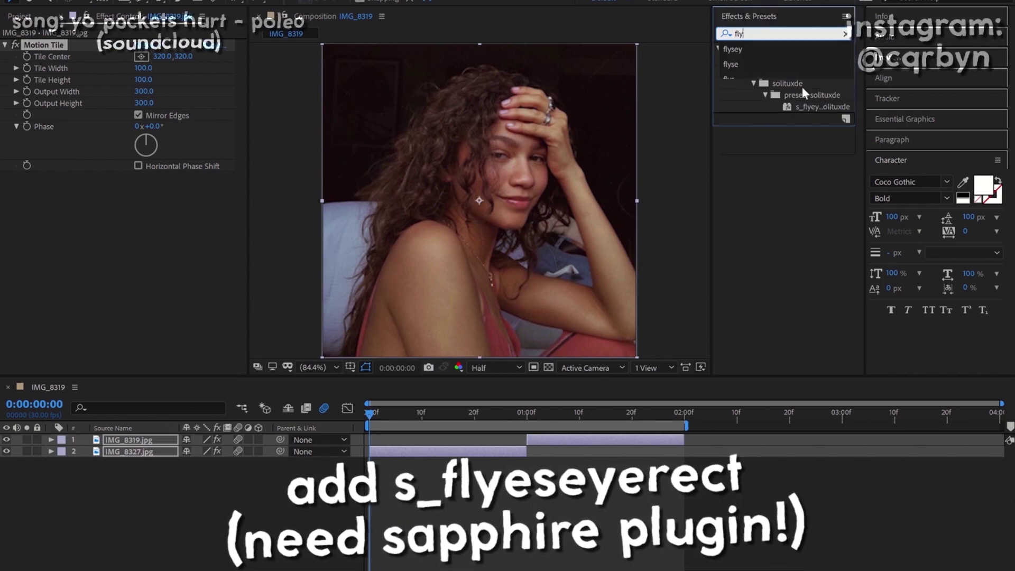
pyautogui.write('h')
pyautogui.press('BackSpace')
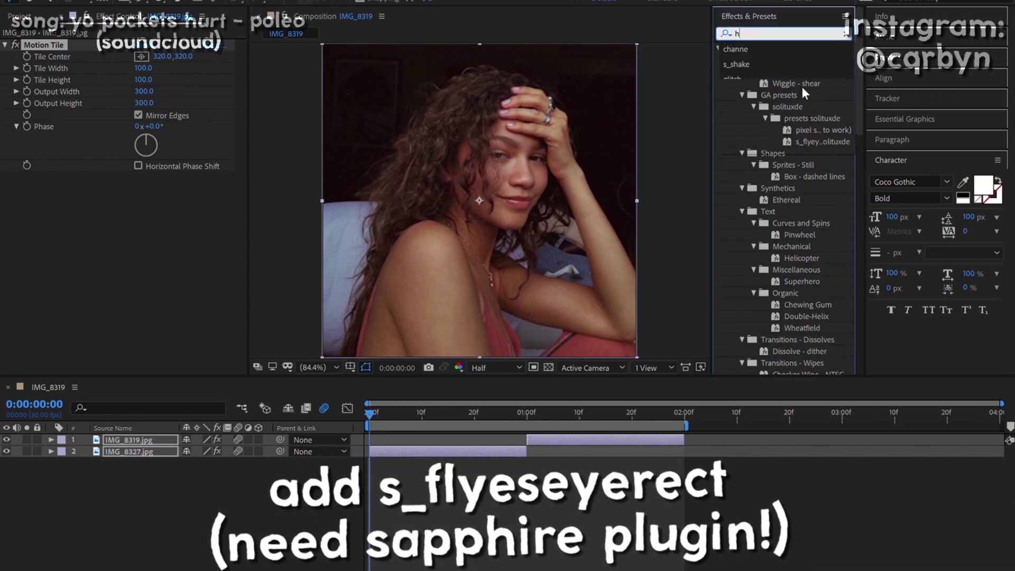
pyautogui.write('rect')
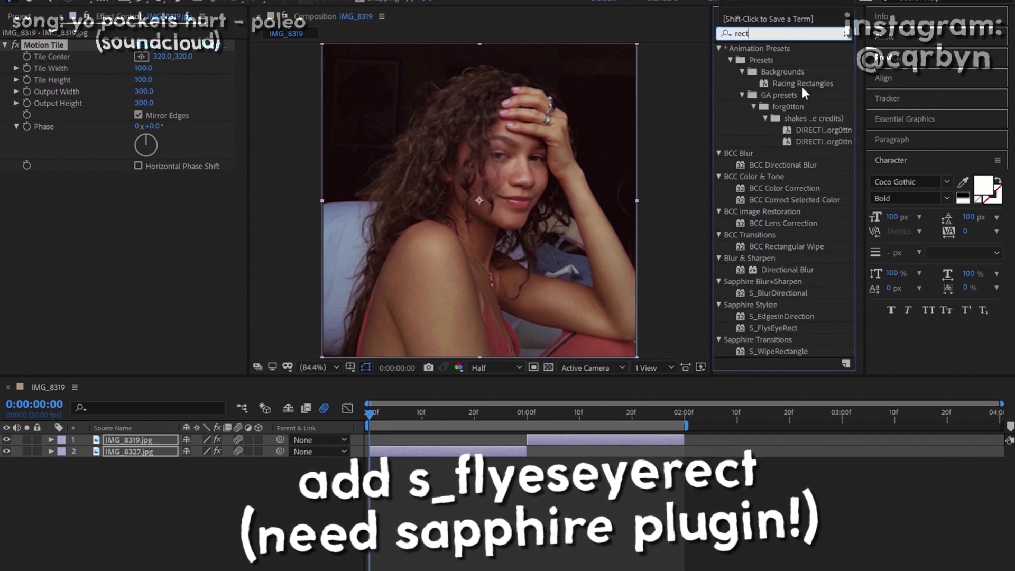
pyautogui.click(786, 326)
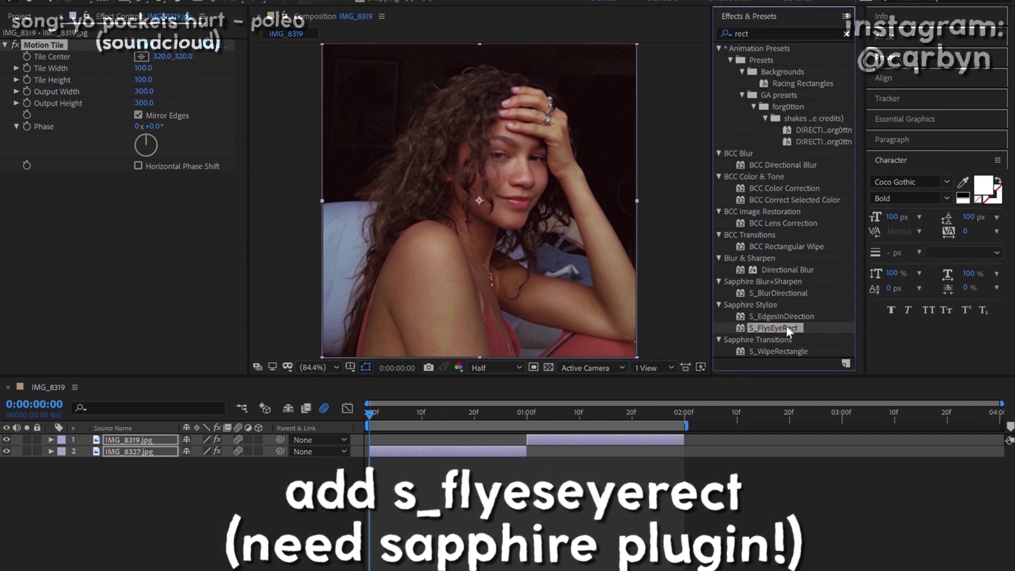
# Apply S_FlysEyeRect with Tile Frequency 3.00 and Inside Zdist 1.000, then select IMG_8327.jpg.
pyautogui.doubleClick(766, 327)
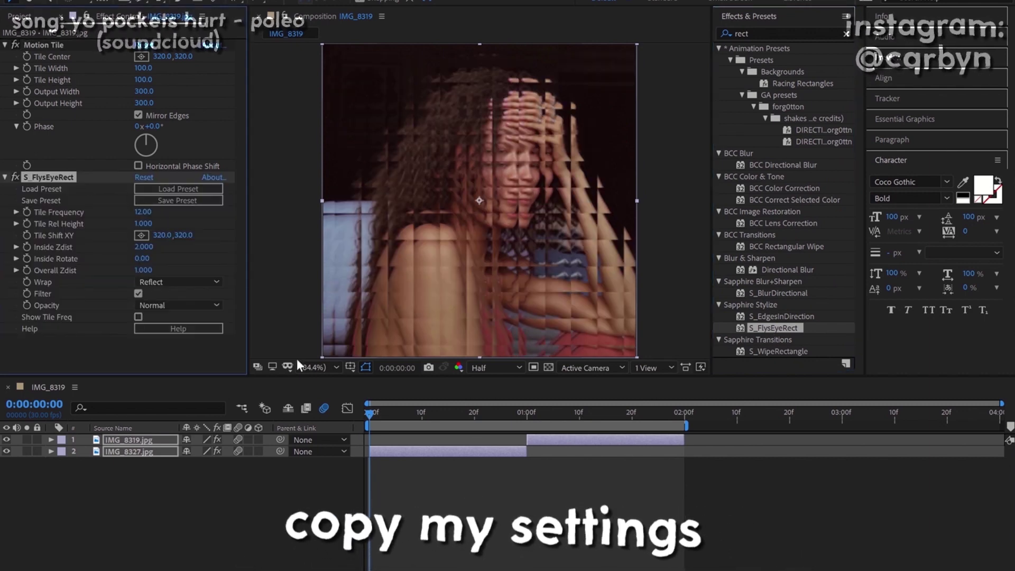
pyautogui.click(142, 211)
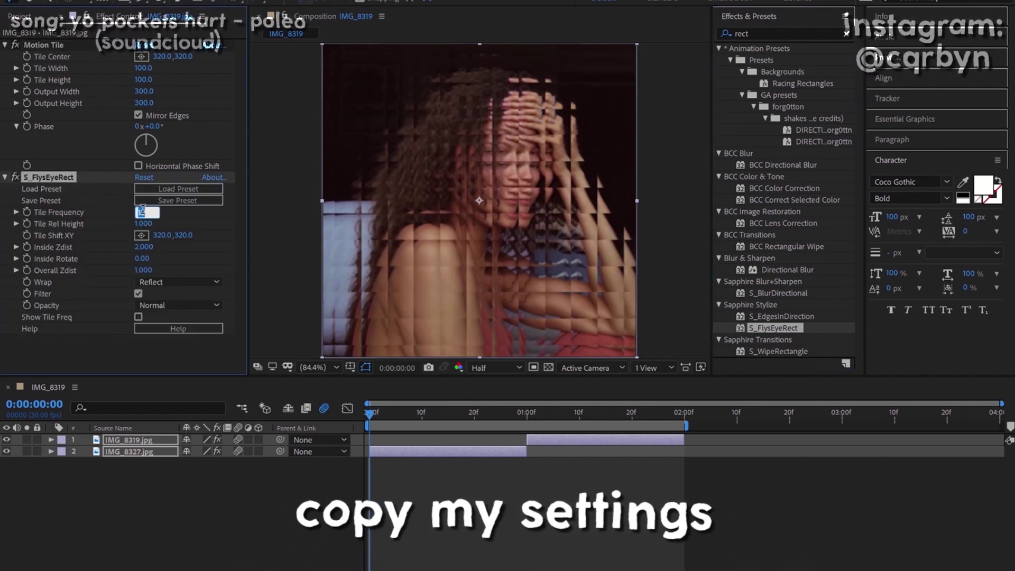
pyautogui.write('3')
pyautogui.press('Return')
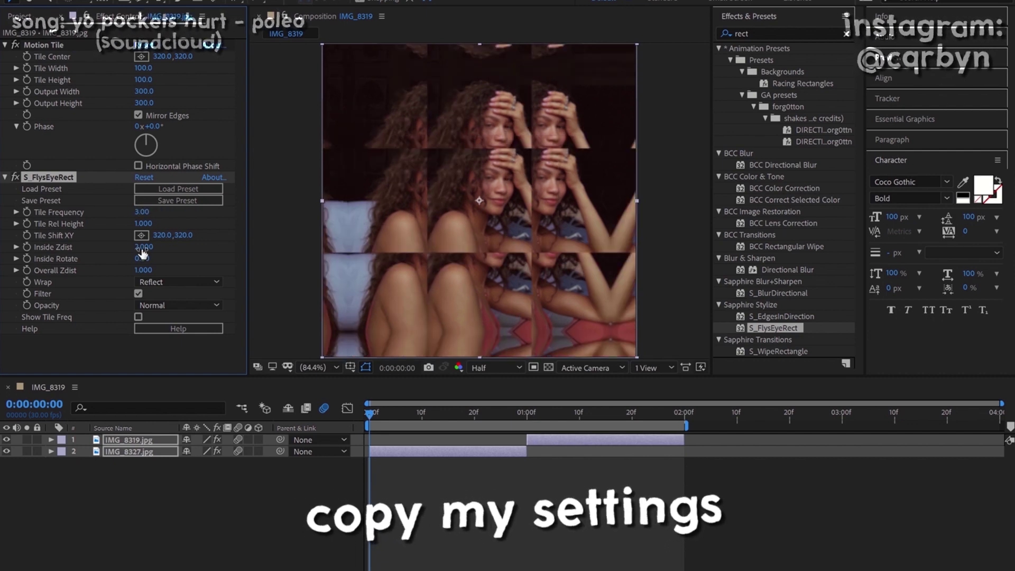
pyautogui.click(141, 246)
pyautogui.write('1.000')
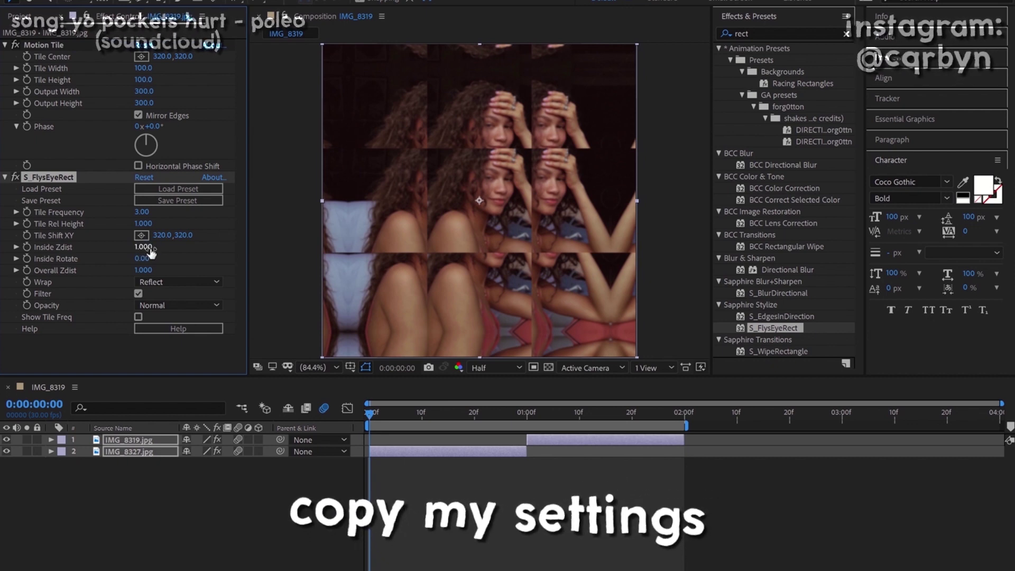
pyautogui.click(454, 491)
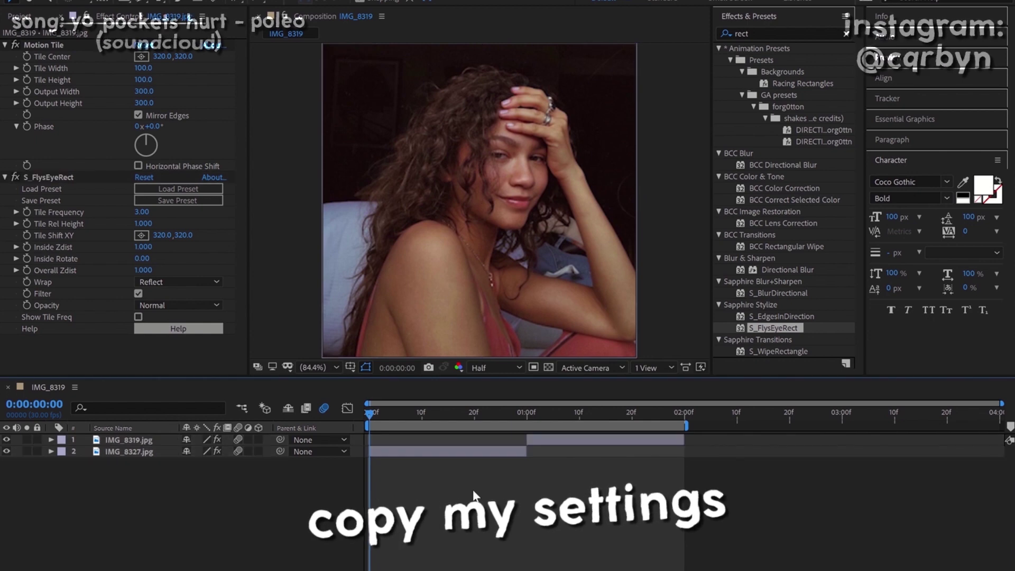
pyautogui.click(379, 451)
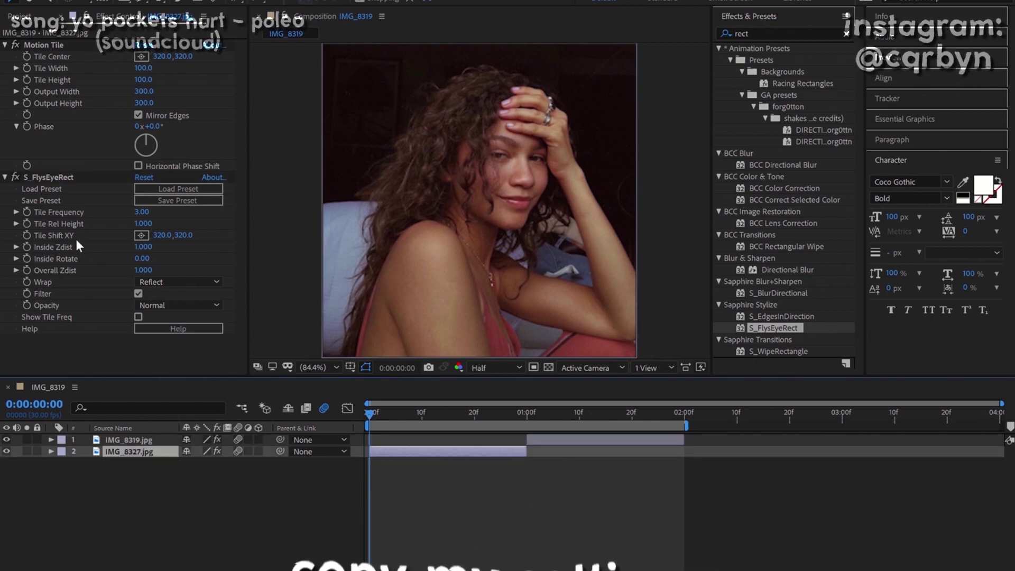
# Keyframe IMG_8327.jpg's Inside Rotate from 0 at the start to 180 at exactly one second.
pyautogui.click(27, 258)
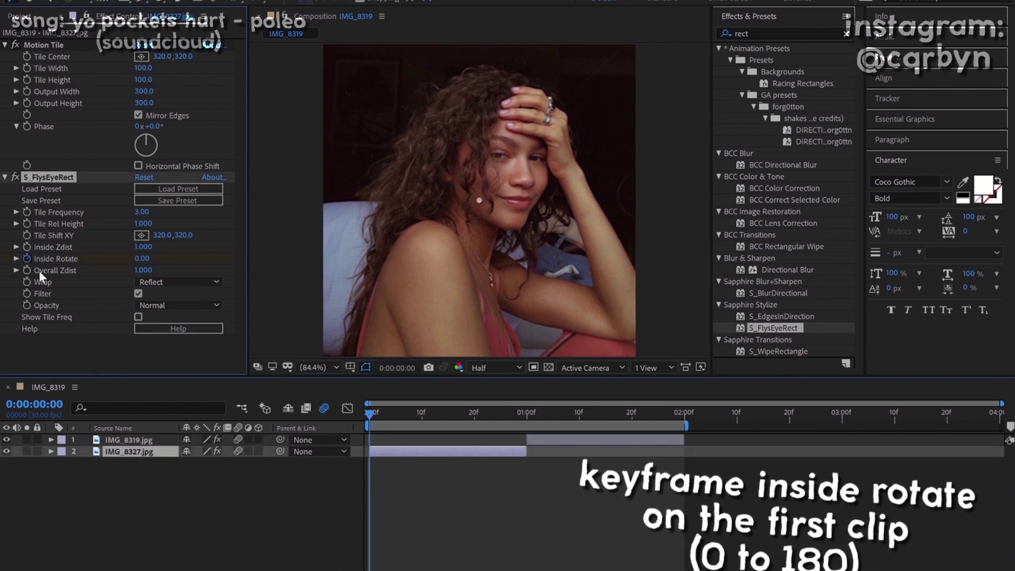
pyautogui.click(385, 451)
pyautogui.press('u')
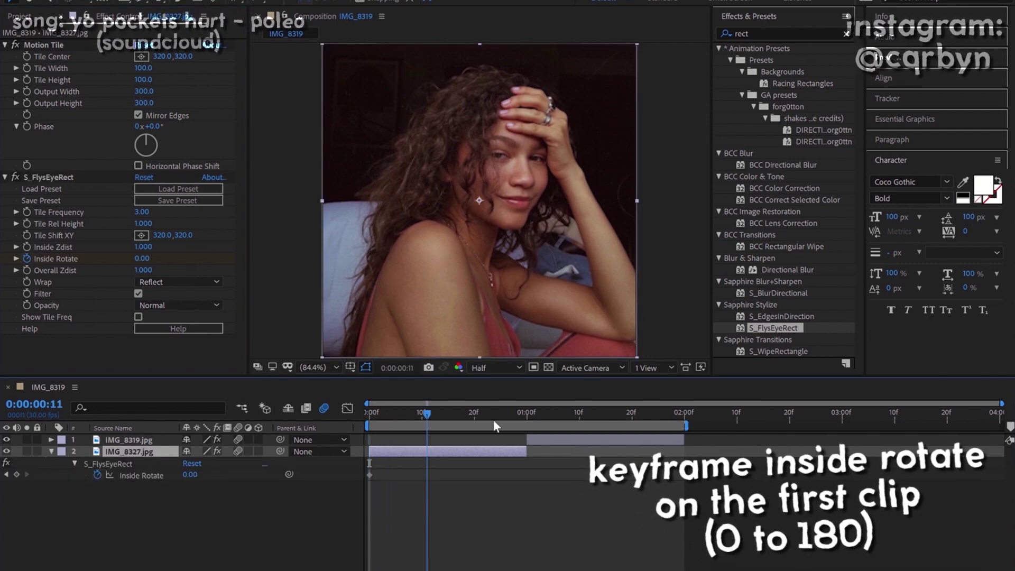
pyautogui.click(515, 419)
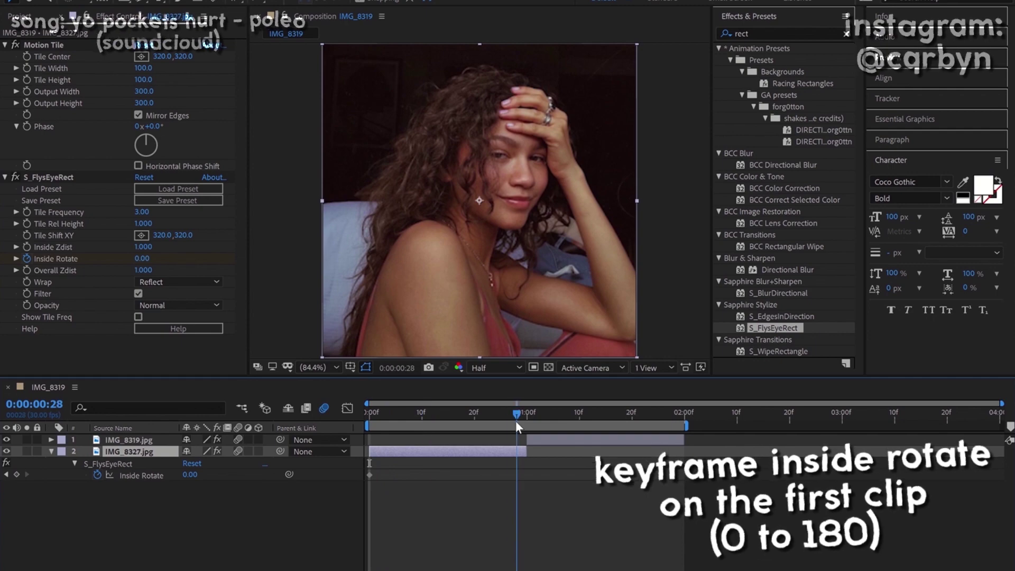
pyautogui.click(197, 475)
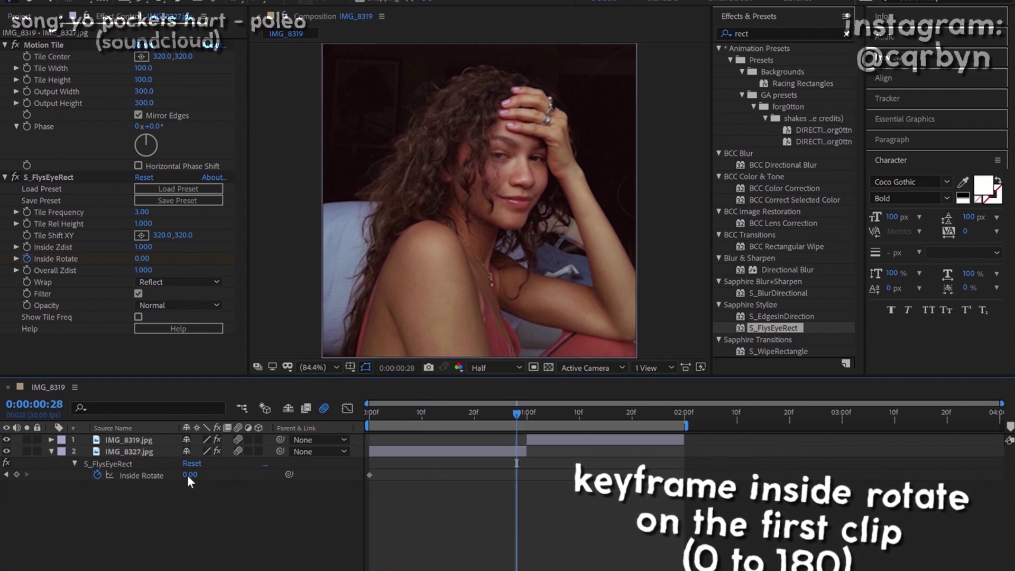
pyautogui.click(189, 473)
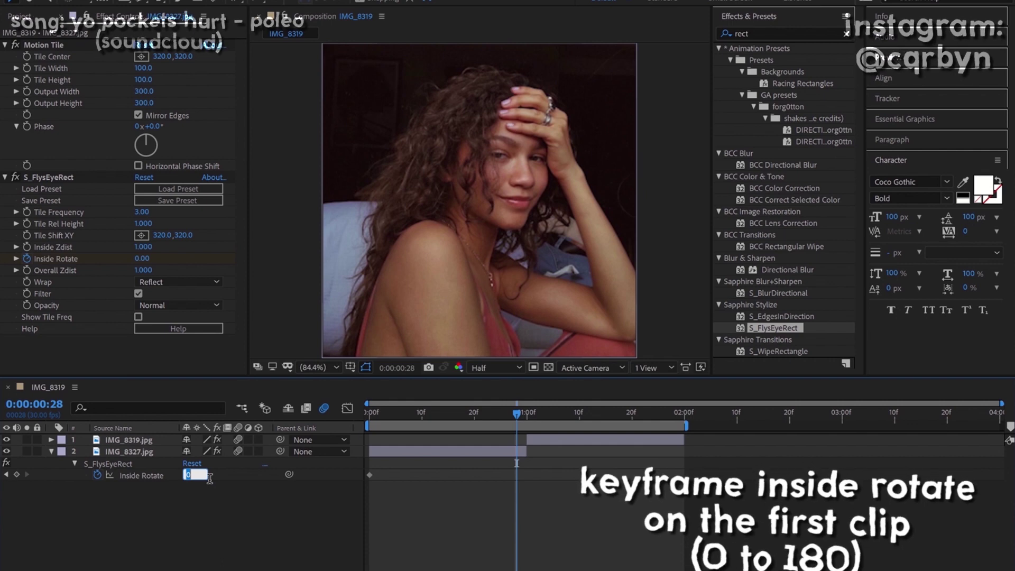
pyautogui.write('180')
pyautogui.press('Return')
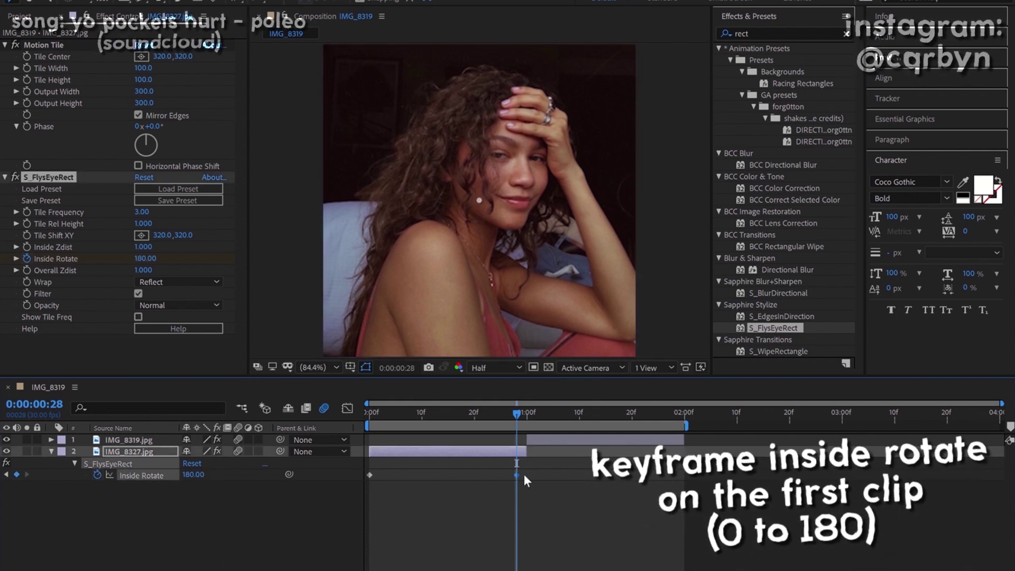
pyautogui.moveTo(517, 475); pyautogui.dragTo(527, 475)
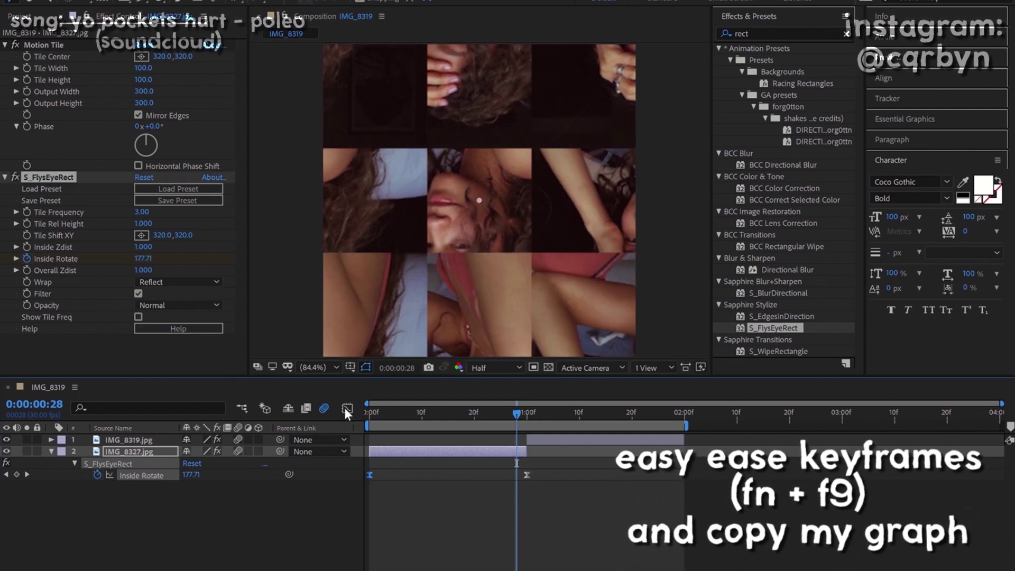
# In the Graph Editor, drag Inside Rotate's Bezier handles for a slow start and steep end at one second.
pyautogui.hotkey('shift', 'F3')
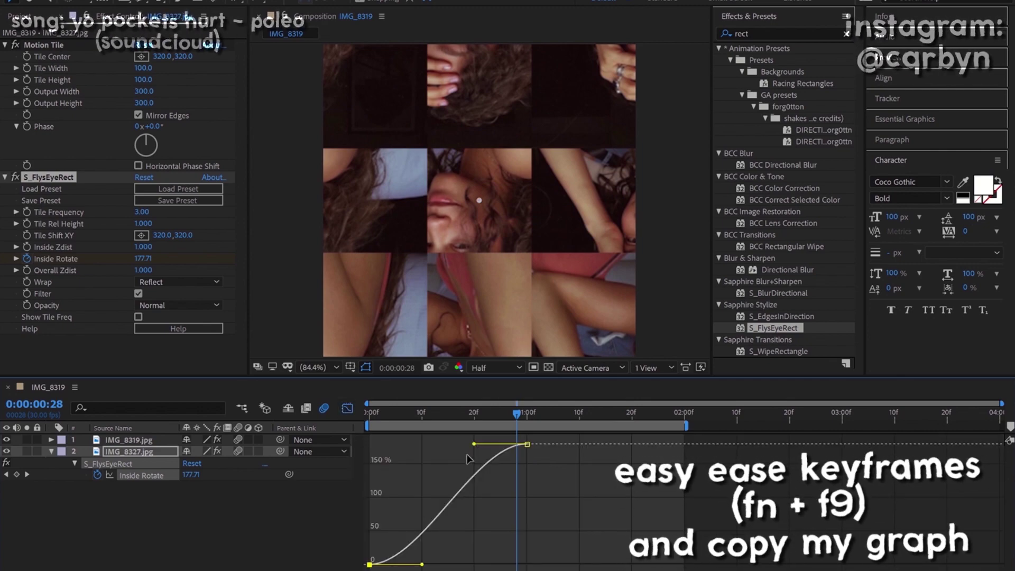
pyautogui.moveTo(474, 444); pyautogui.dragTo(536, 564)
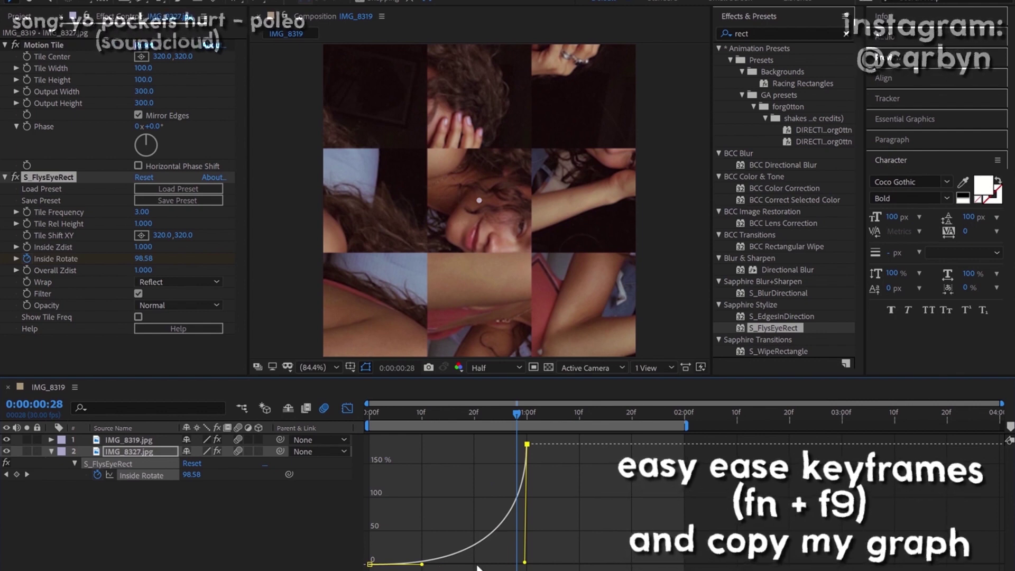
pyautogui.moveTo(477, 566); pyautogui.dragTo(477, 565)
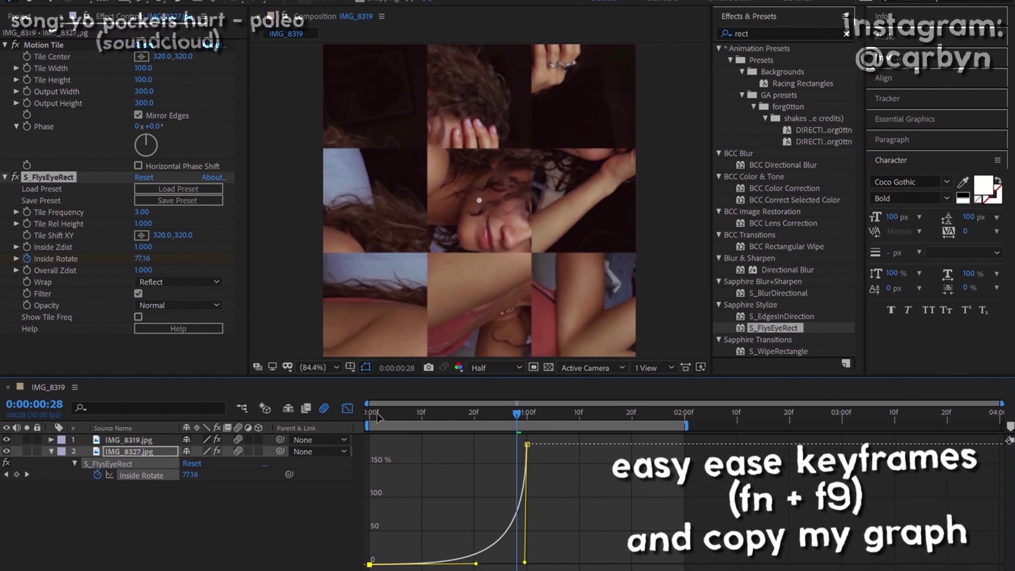
pyautogui.click(345, 409)
pyautogui.moveTo(519, 413); pyautogui.dragTo(527, 414)
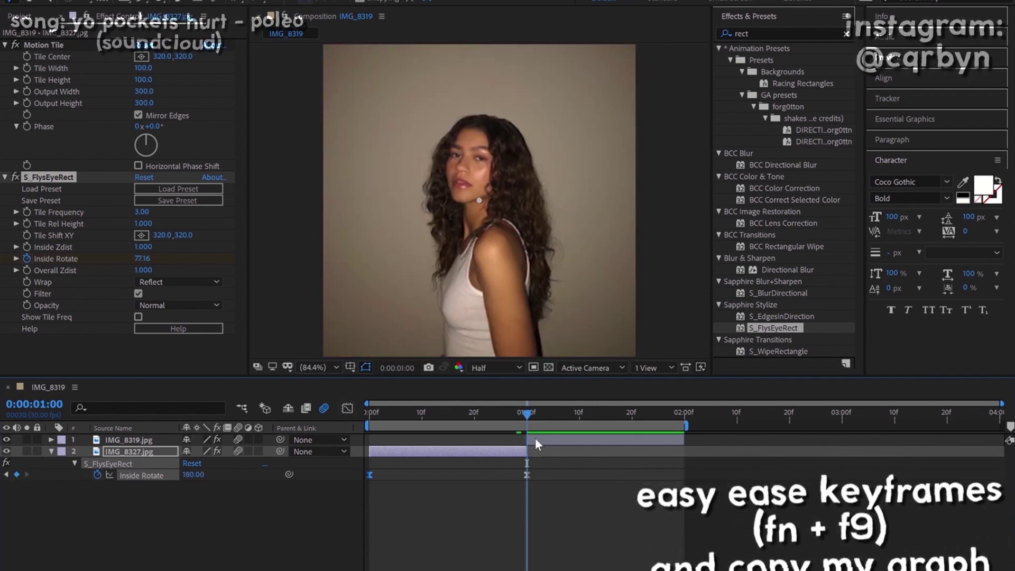
# Keyframe IMG_8319.jpg's Inside Rotate at -180 at one second and 0 at about two seconds.
pyautogui.click(333, 244)
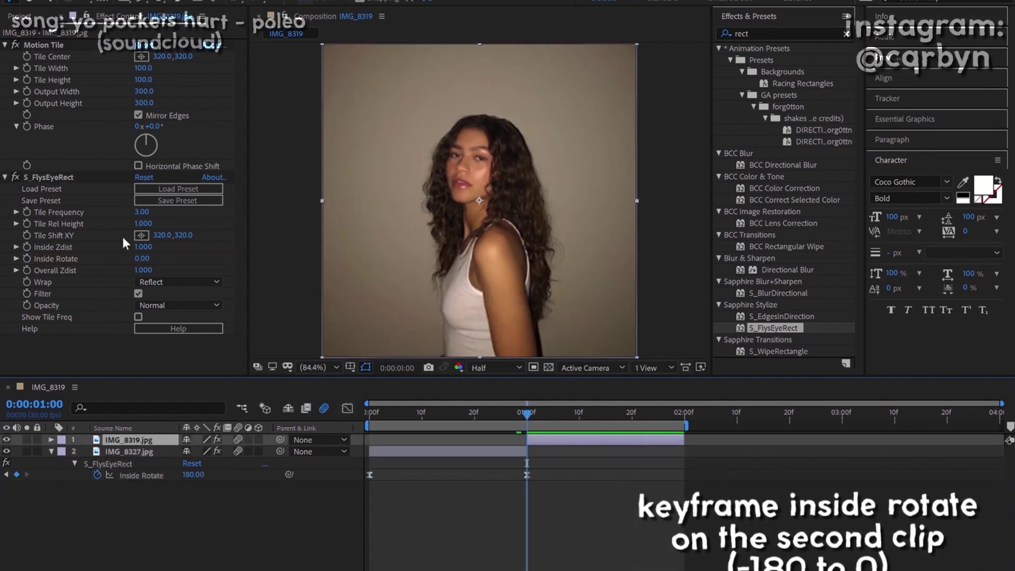
pyautogui.click(27, 258)
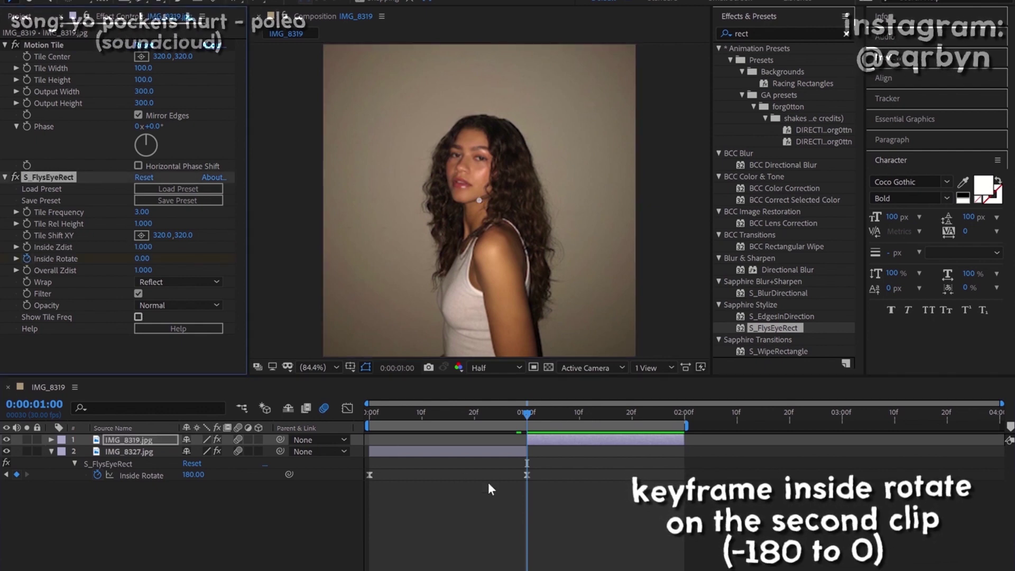
pyautogui.press('u')
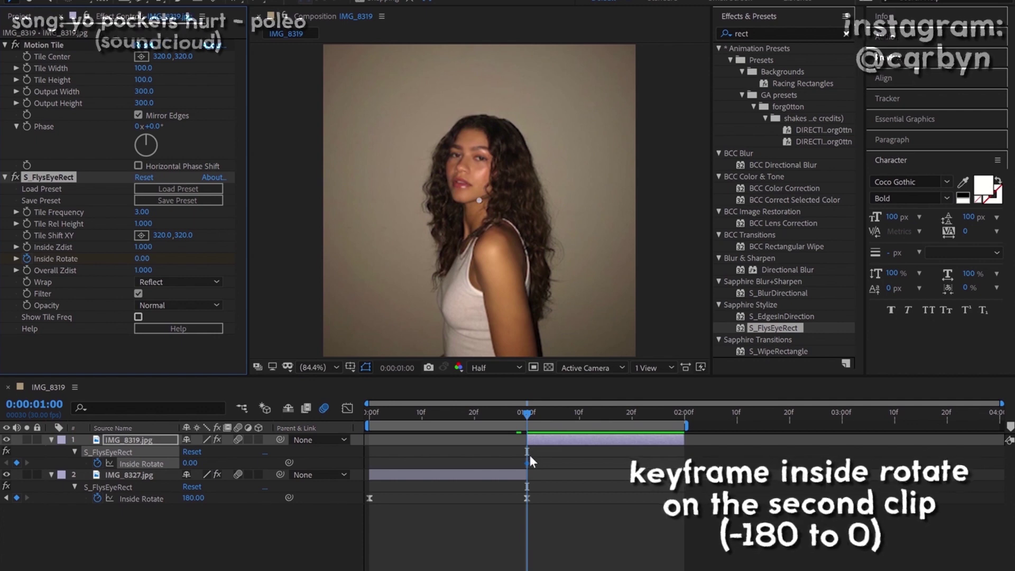
pyautogui.moveTo(527, 462); pyautogui.dragTo(674, 464)
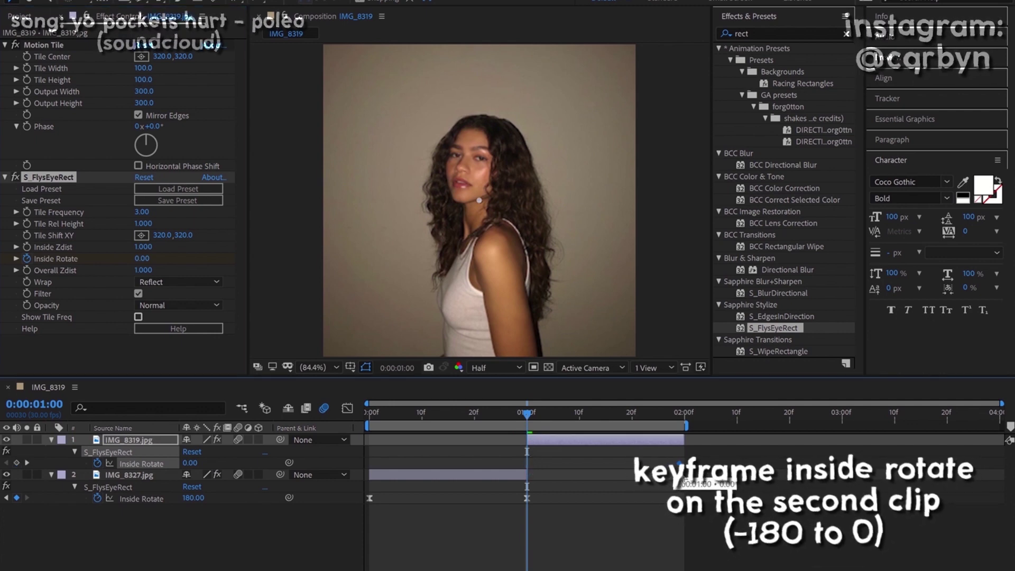
pyautogui.click(189, 463)
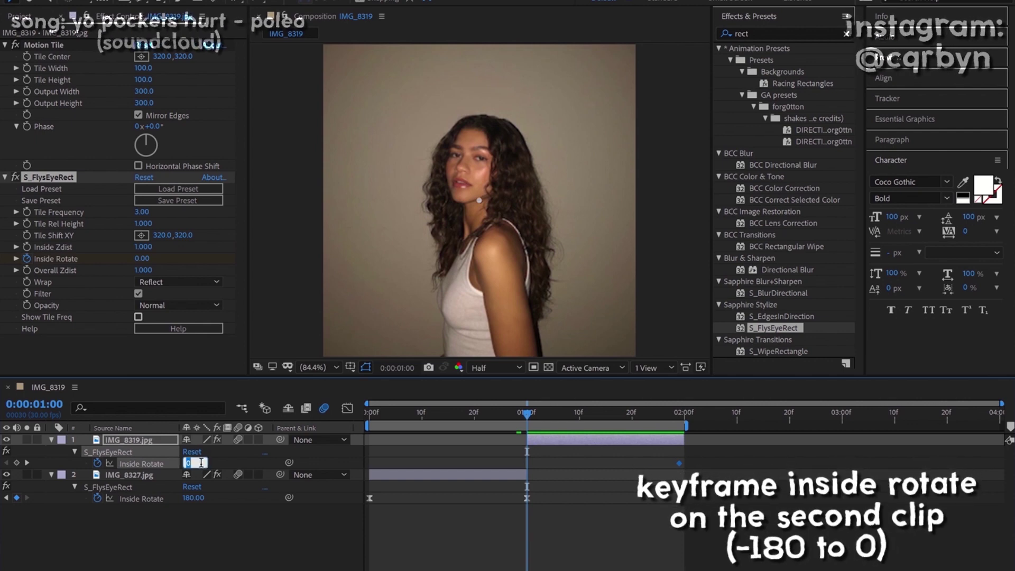
pyautogui.write('-180')
pyautogui.press('Return')
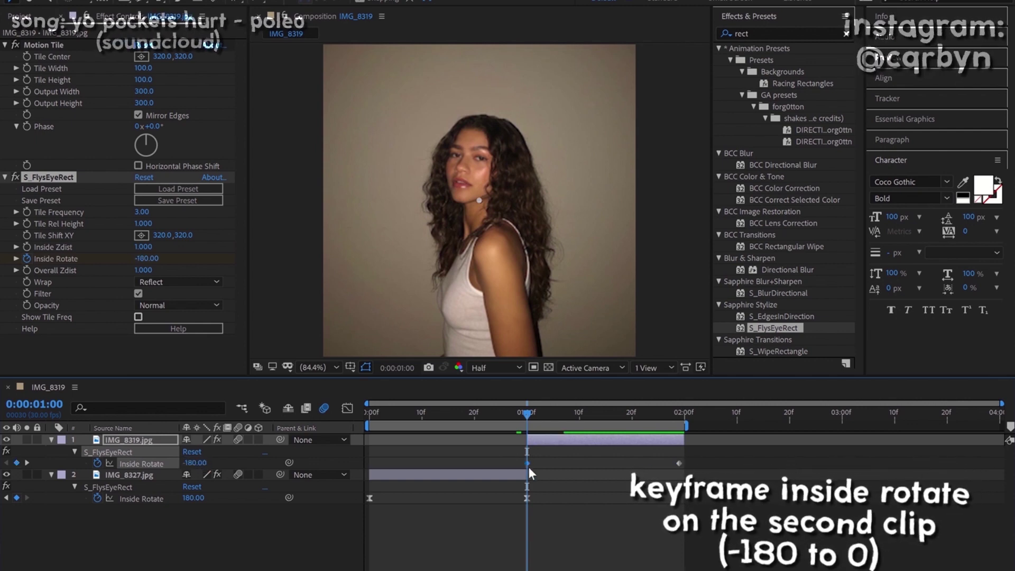
pyautogui.moveTo(525, 461); pyautogui.dragTo(522, 462)
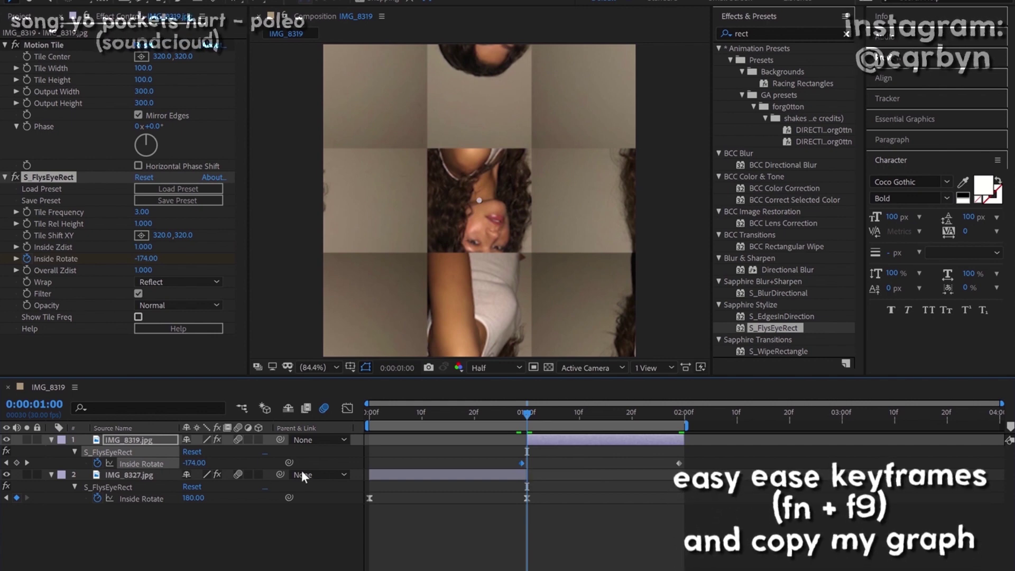
# In the Graph Editor, drag IMG_8319's Inside Rotate handle left so the spin starts fast and settles slowly.
pyautogui.click(347, 409)
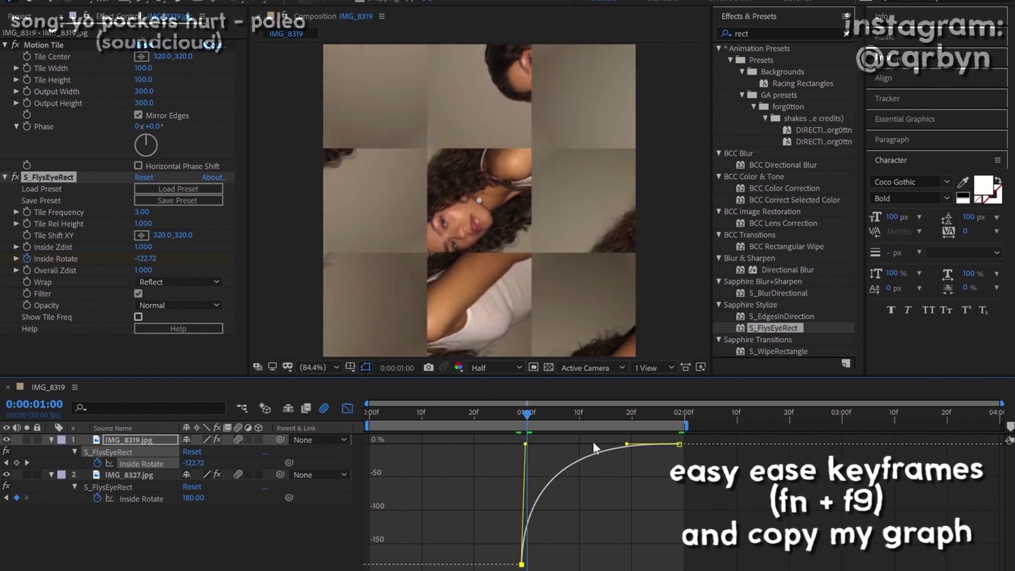
pyautogui.moveTo(600, 445); pyautogui.dragTo(565, 443)
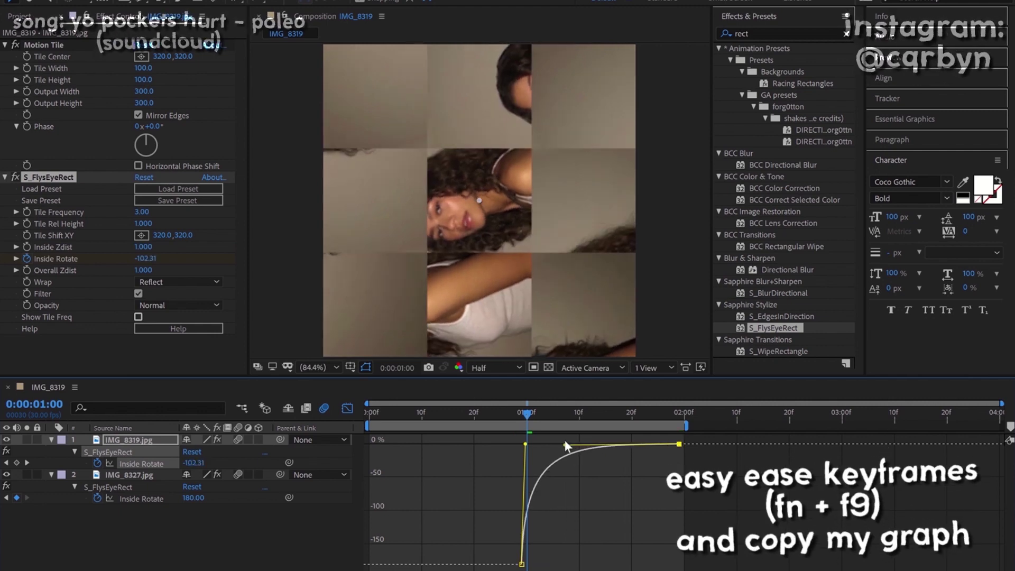
pyautogui.moveTo(565, 445); pyautogui.dragTo(565, 444)
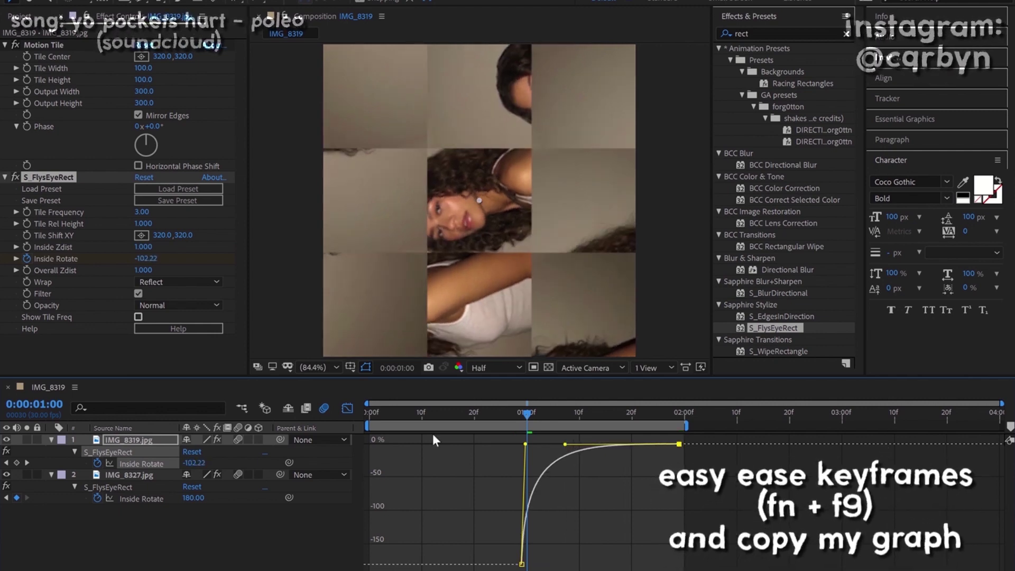
pyautogui.hotkey('shift', 'F3')
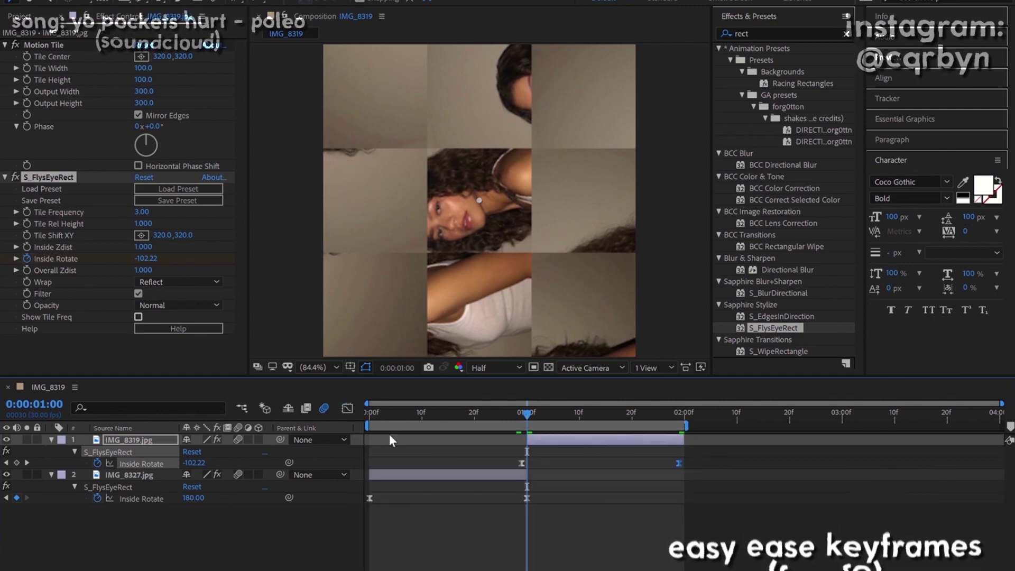
# Preview the spinning-tile transition from the start, then select both IMG_8327.jpg and IMG_8319.jpg.
pyautogui.click(367, 416)
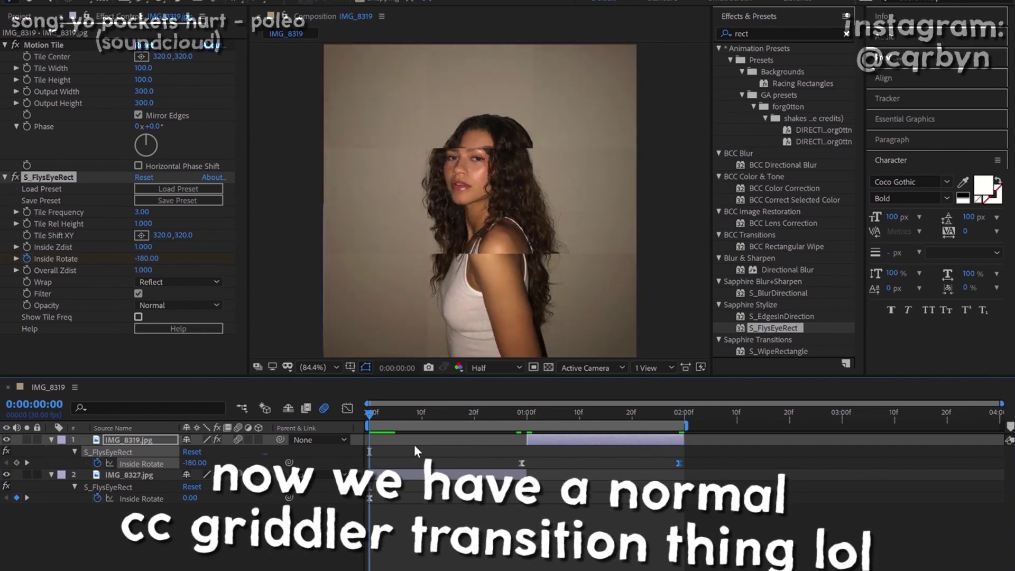
pyautogui.press('space')
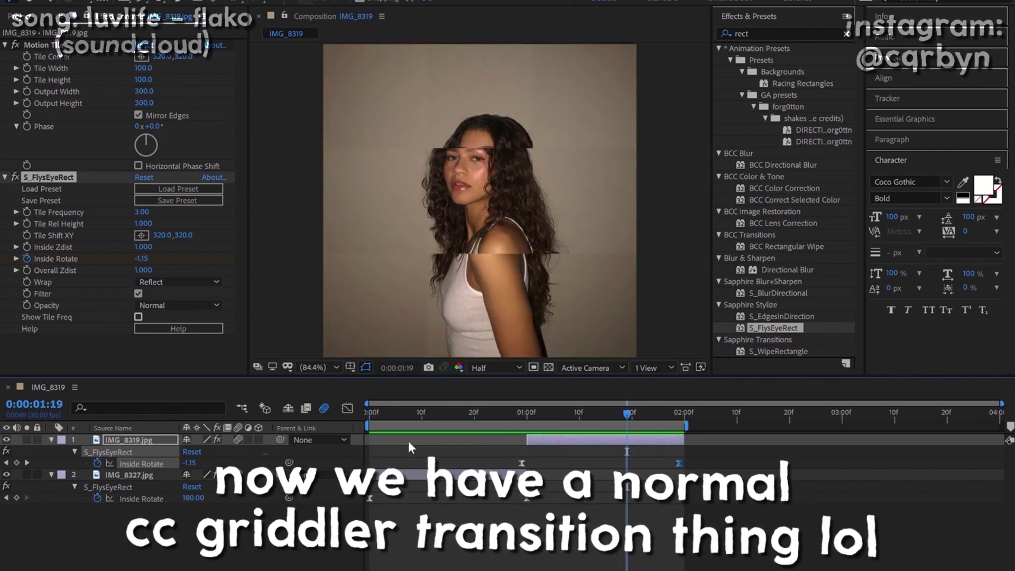
pyautogui.click(369, 412)
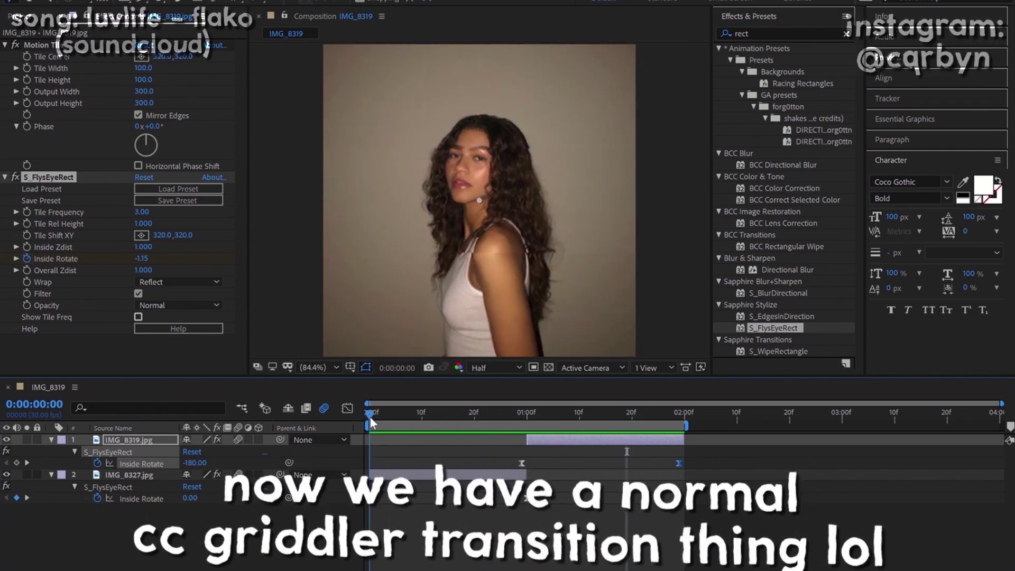
pyautogui.click(386, 474)
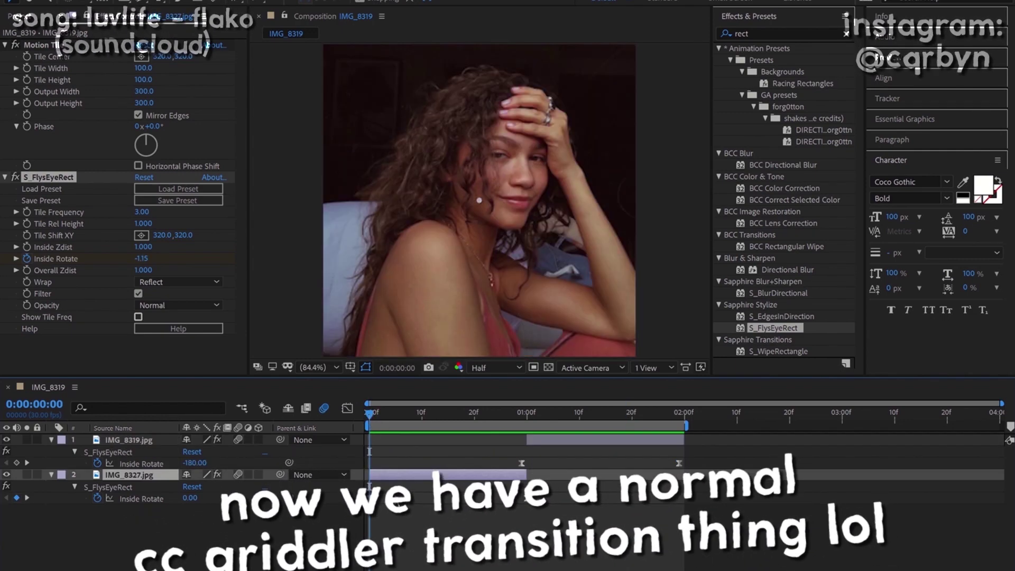
pyautogui.keyDown('shift'); pyautogui.click(134, 440); pyautogui.keyUp('shift')
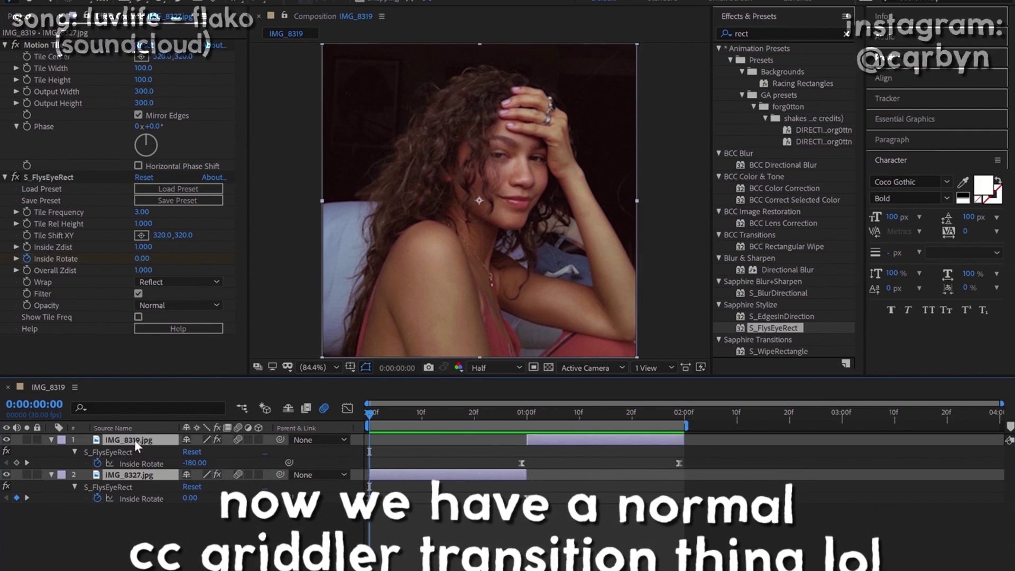
# Reveal Rotation and keyframe IMG_8327.jpg from 0° at frame 0 to -180° at one second.
pyautogui.press('r')
pyautogui.press('F2')
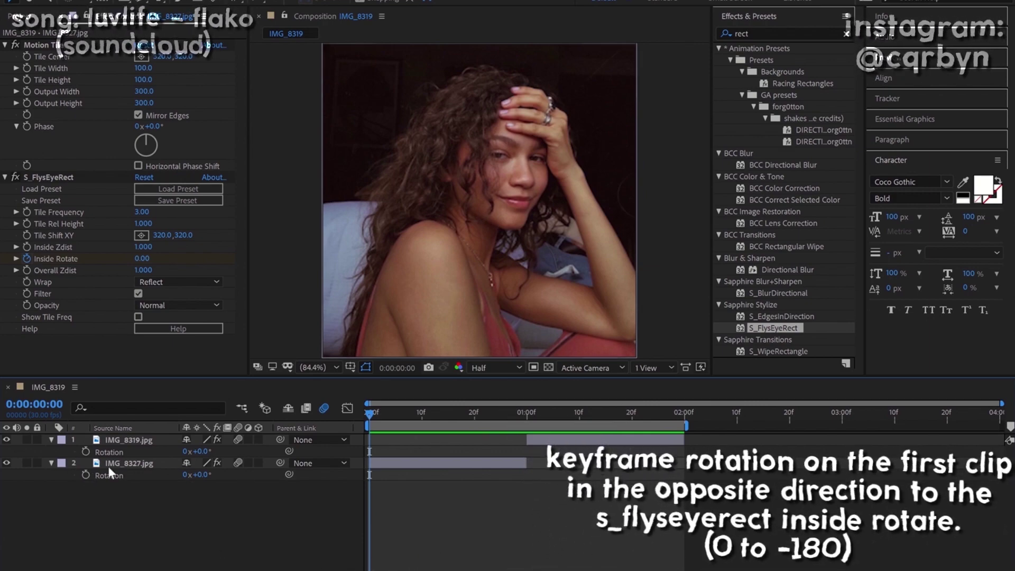
pyautogui.click(86, 474)
pyautogui.click(518, 412)
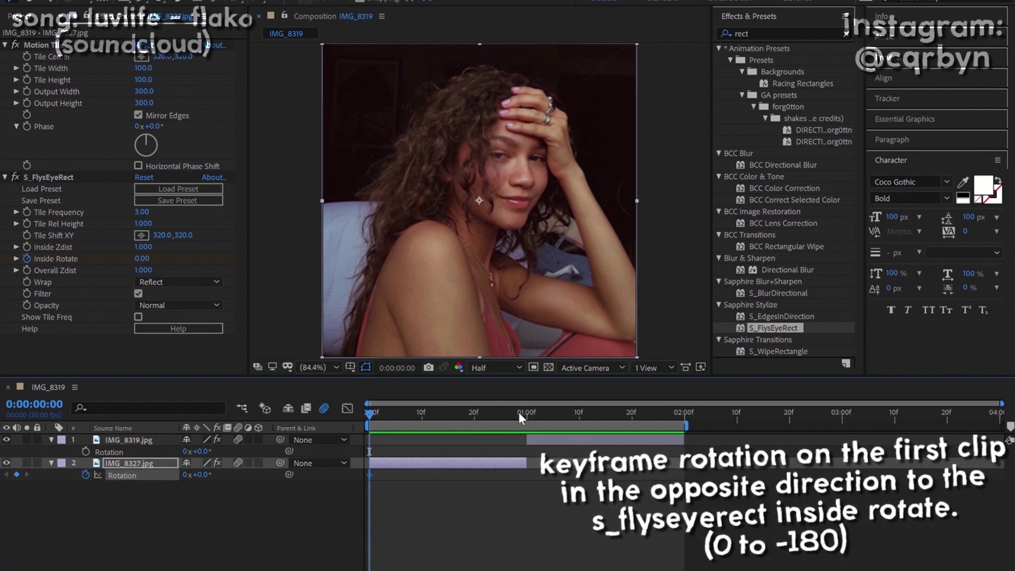
pyautogui.click(203, 474)
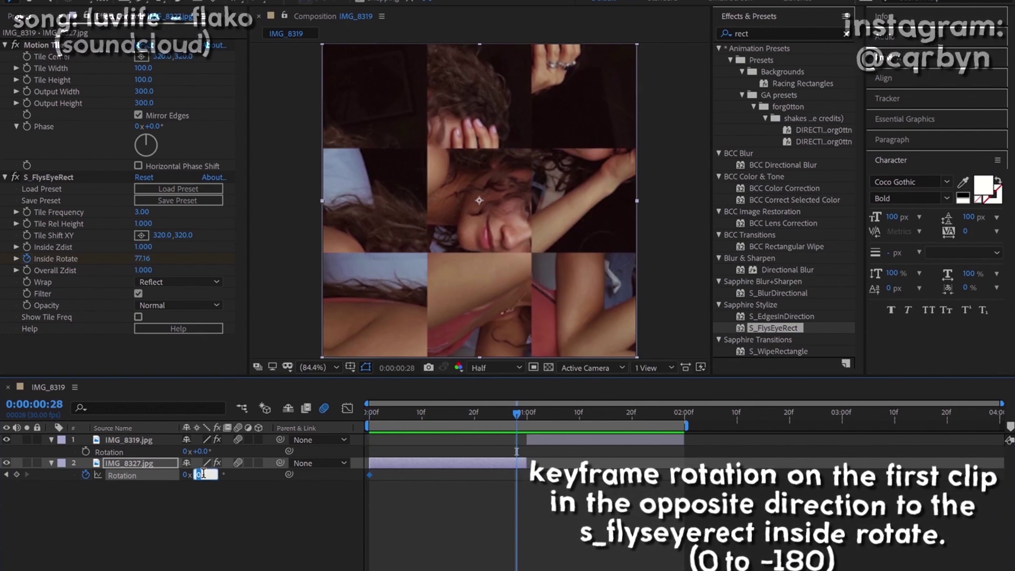
pyautogui.write('-180')
pyautogui.press('Return')
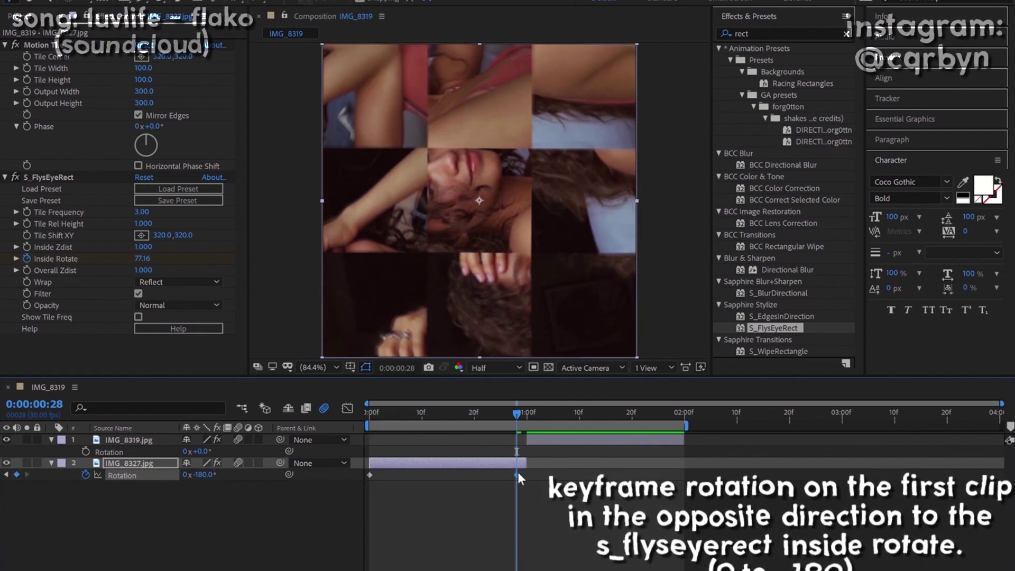
pyautogui.moveTo(515, 473); pyautogui.dragTo(527, 474)
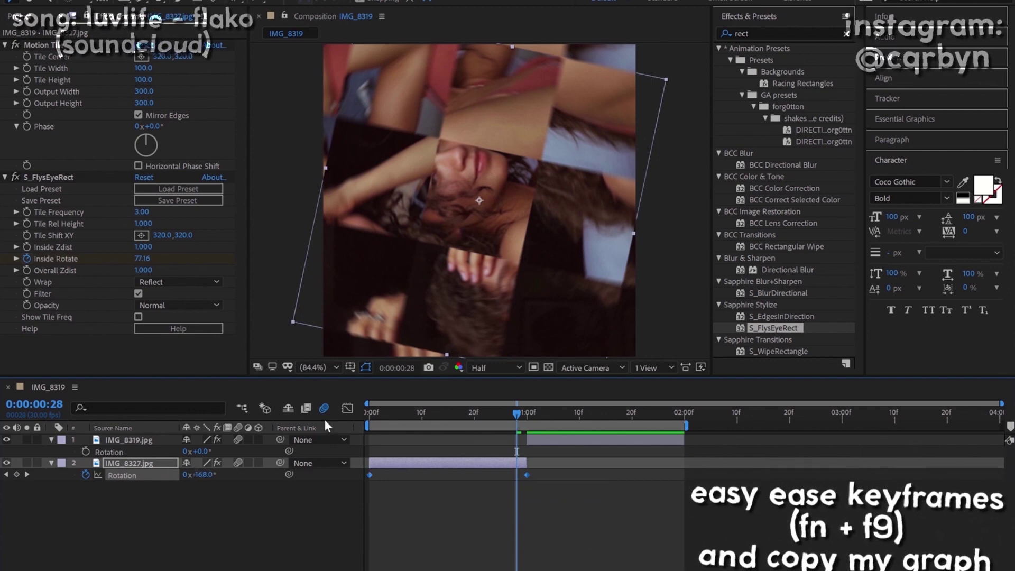
# Easy-ease IMG_8327.jpg's Rotation keyframes, then lengthen the slow start and steepen the finish into -180°.
pyautogui.press('F9')
pyautogui.click(349, 408)
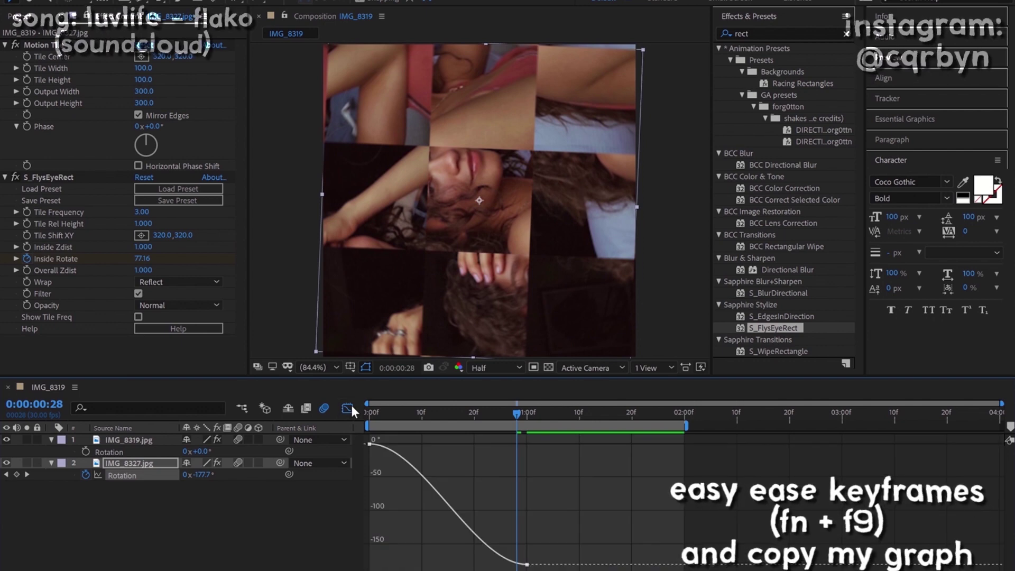
pyautogui.moveTo(370, 445)
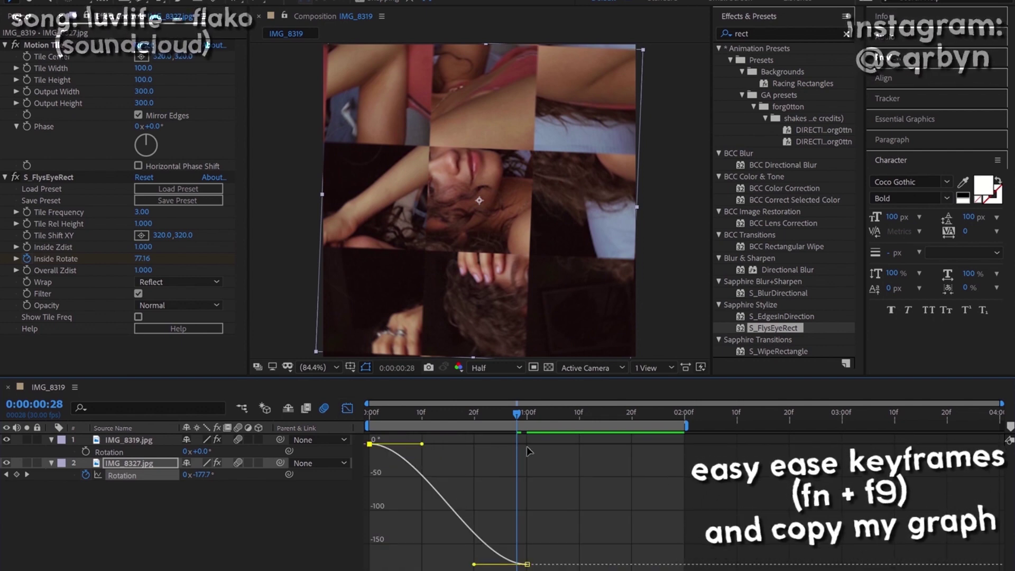
pyautogui.moveTo(529, 450); pyautogui.dragTo(529, 445)
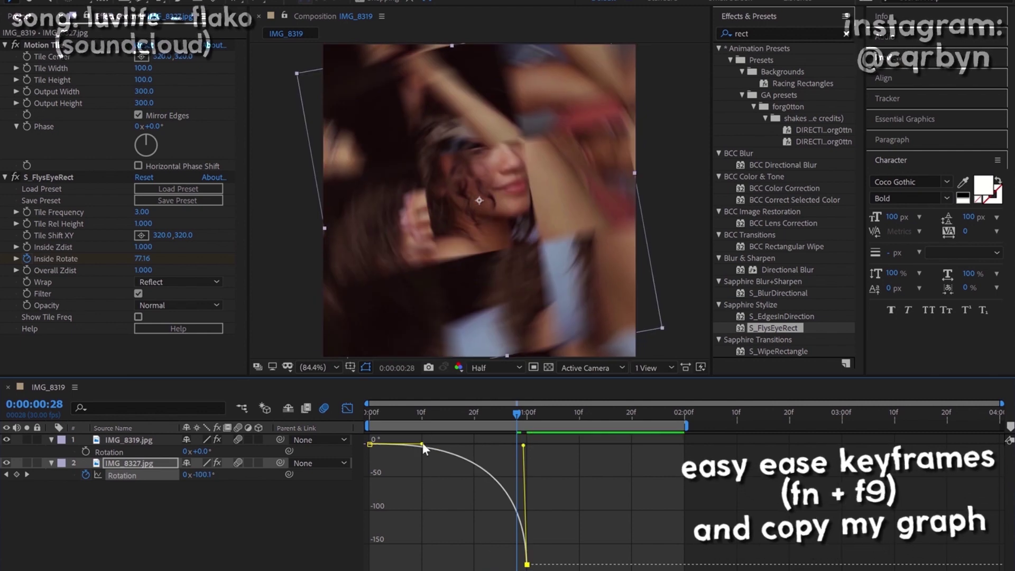
pyautogui.moveTo(422, 444); pyautogui.dragTo(480, 441)
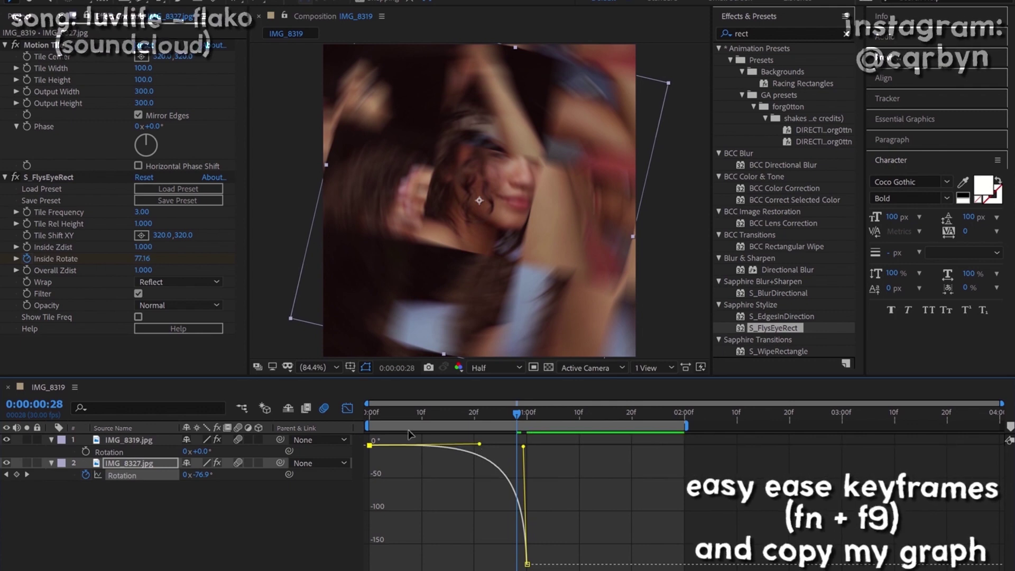
pyautogui.hotkey('shift', 'F3')
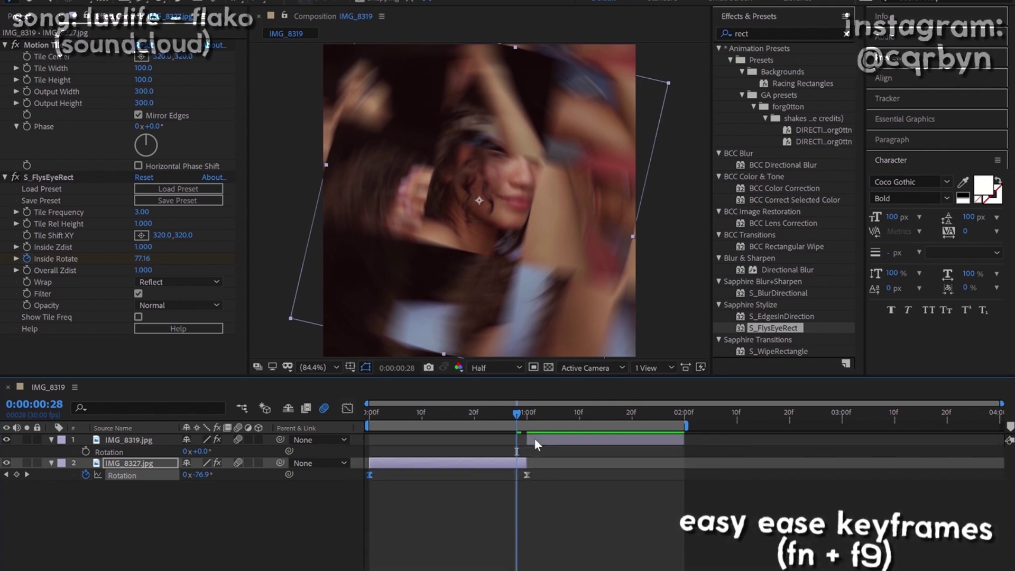
pyautogui.click(534, 439)
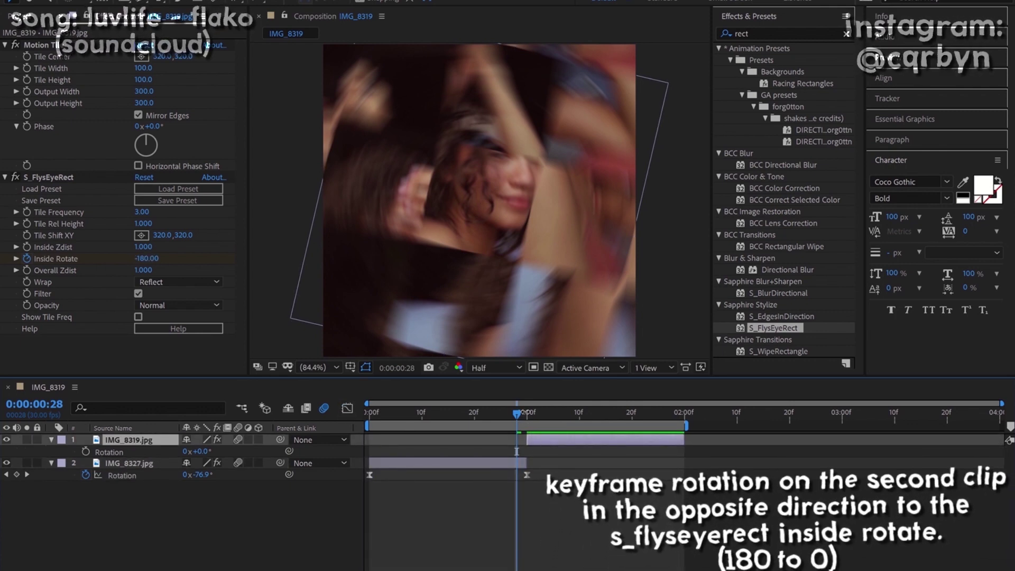
# Keyframe IMG_8319.jpg's Rotation at 180° at one second, then shift that keyframe one frame earlier to 0:00:00:29.
pyautogui.click(527, 414)
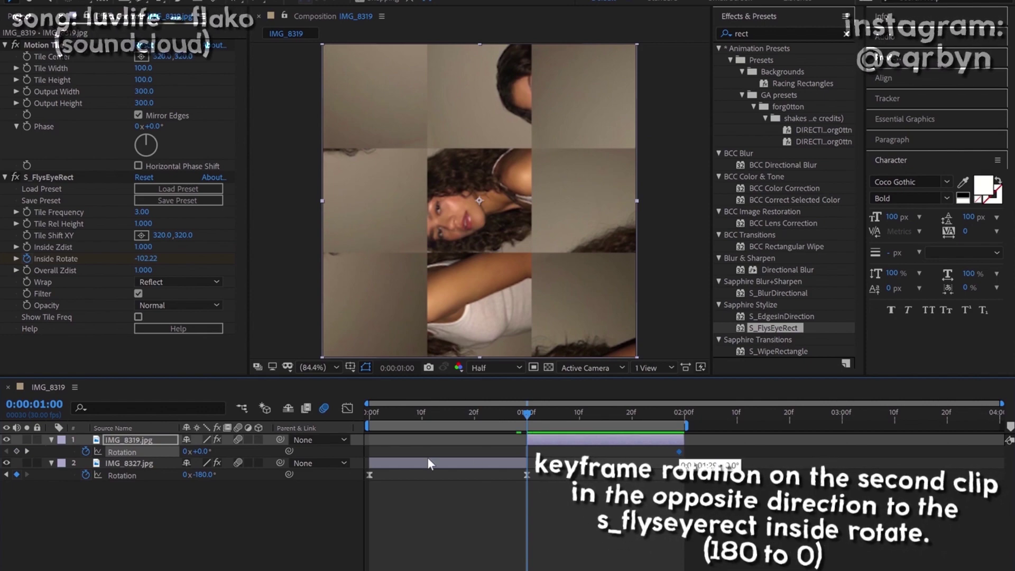
pyautogui.click(200, 451)
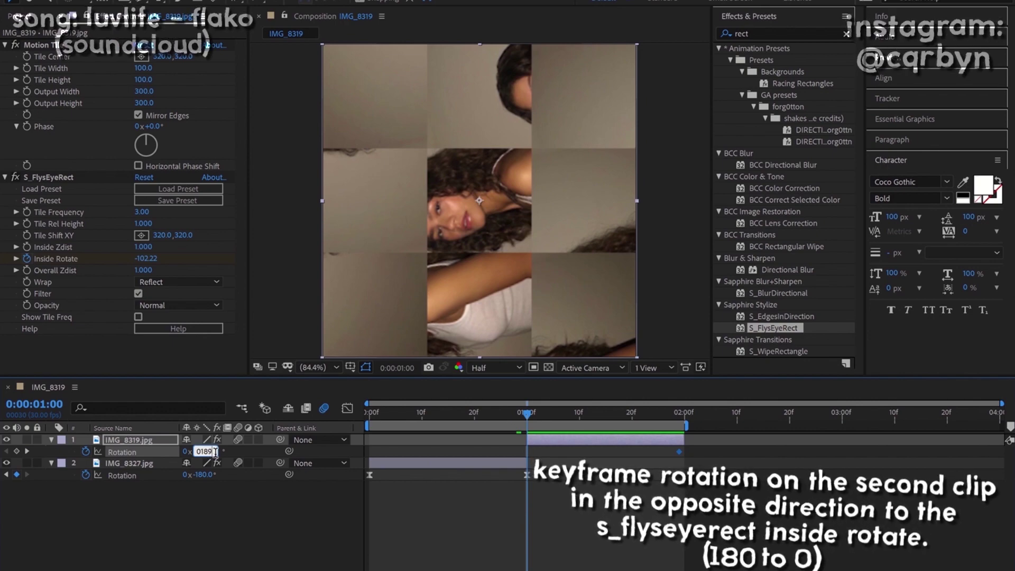
pyautogui.write('-180')
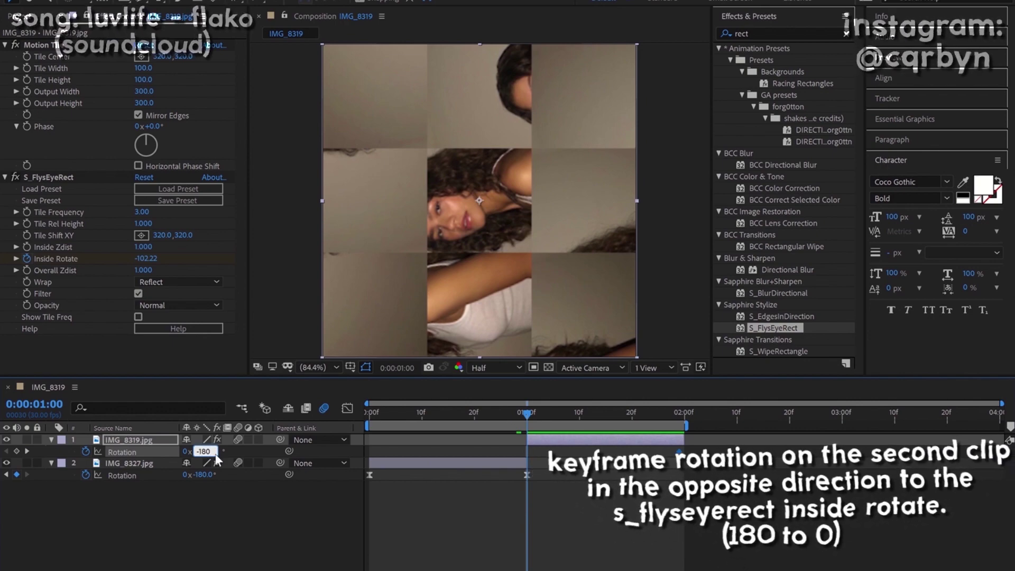
pyautogui.press('Return')
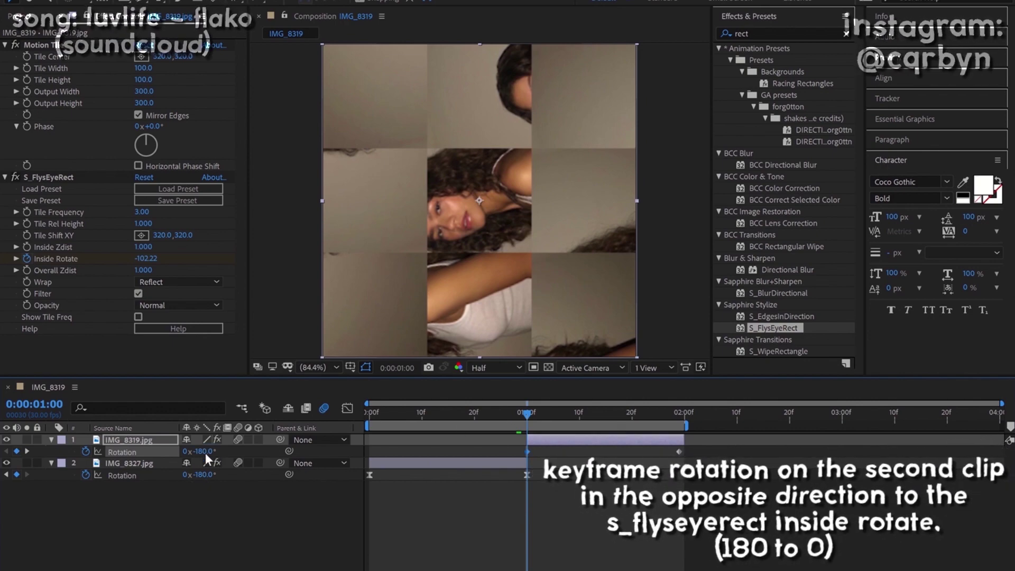
pyautogui.moveTo(206, 451); pyautogui.dragTo(550, 446)
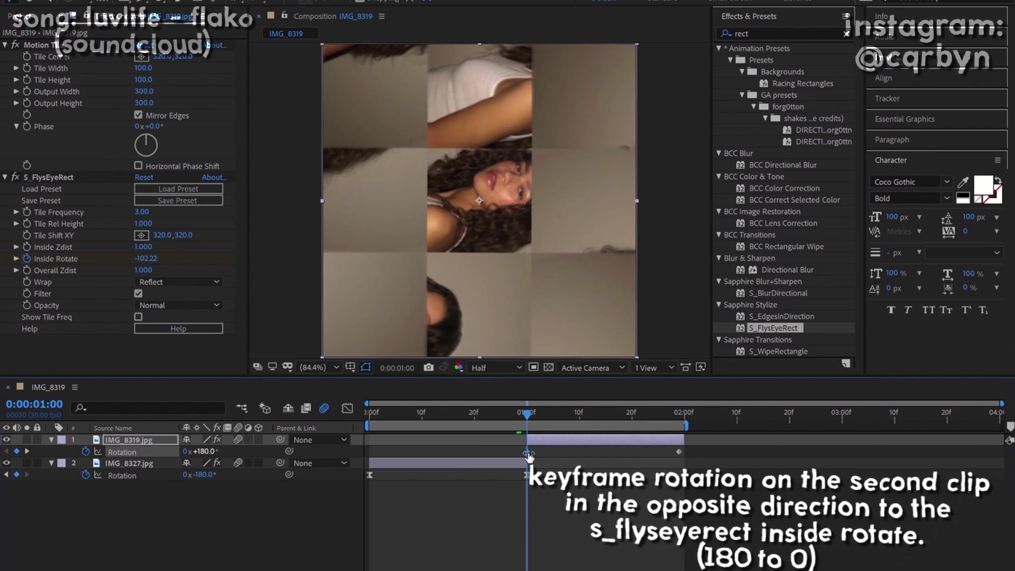
pyautogui.moveTo(523, 451); pyautogui.dragTo(521, 451)
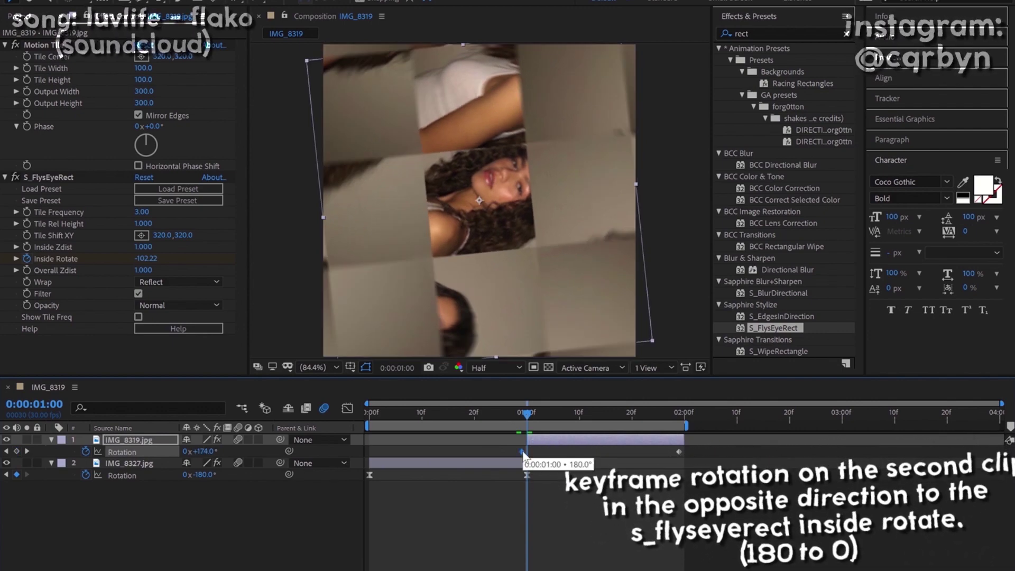
# Easy-ease IMG_8319.jpg's Rotation keyframes and reshape the curve to drop sharply from 180° then settle into 0°.
pyautogui.click(167, 450)
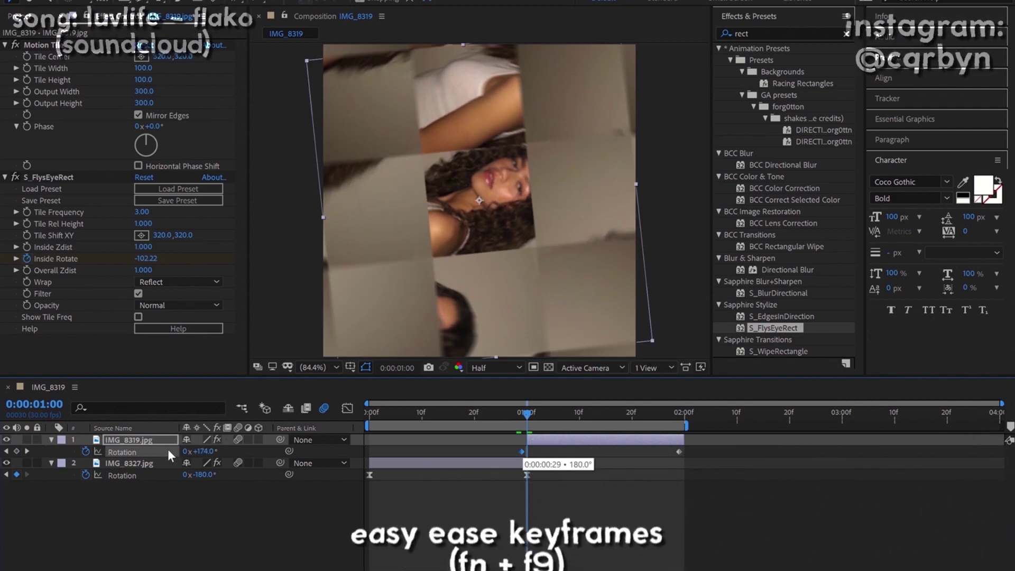
pyautogui.press('F9')
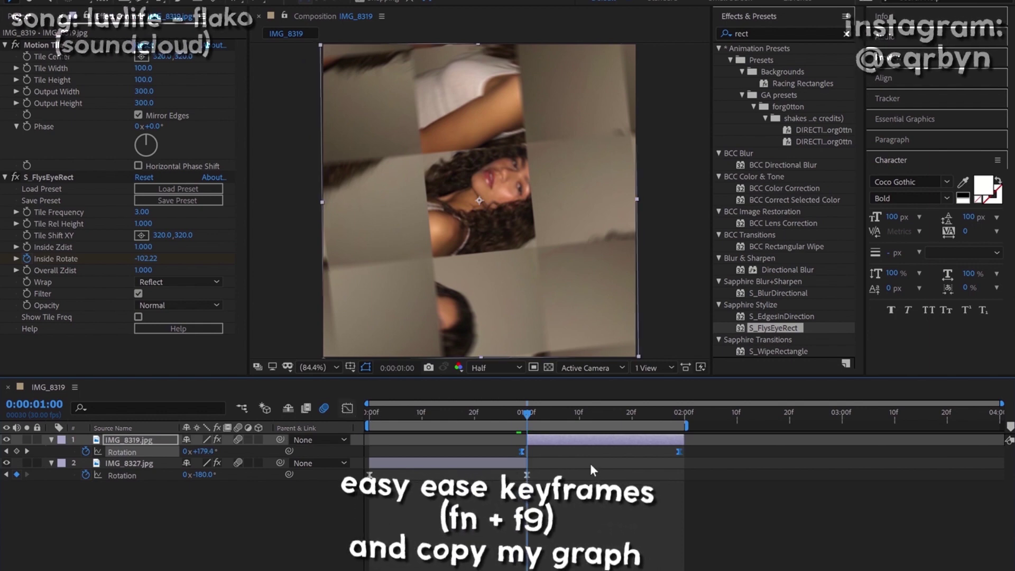
pyautogui.click(347, 407)
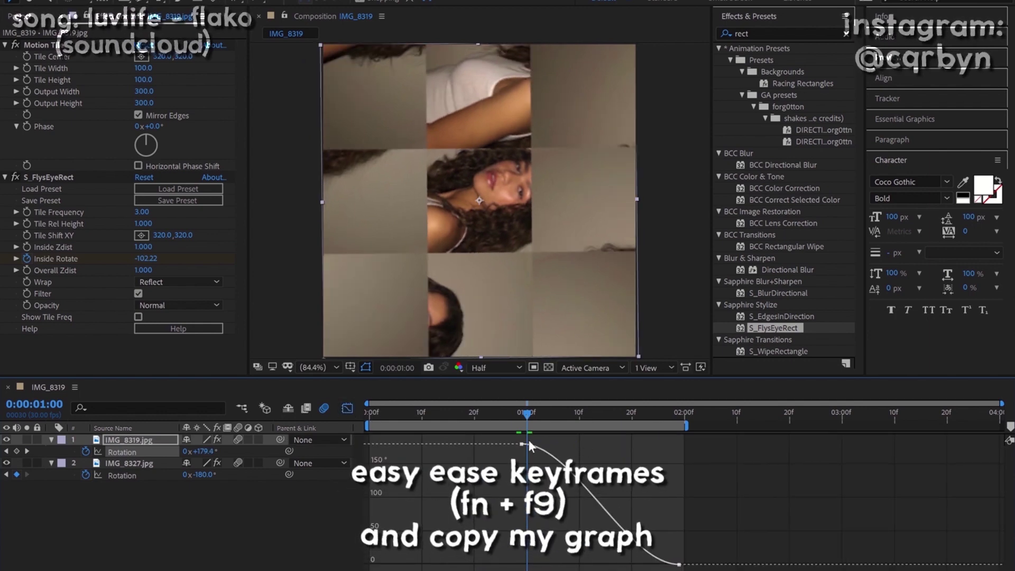
pyautogui.click(576, 442)
pyautogui.click(602, 490)
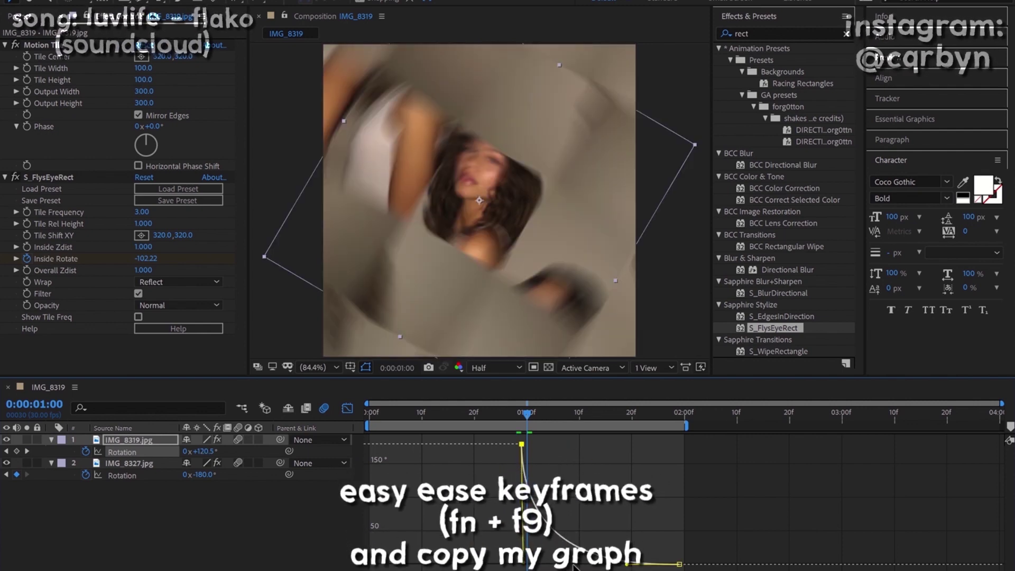
pyautogui.moveTo(599, 567); pyautogui.dragTo(577, 565)
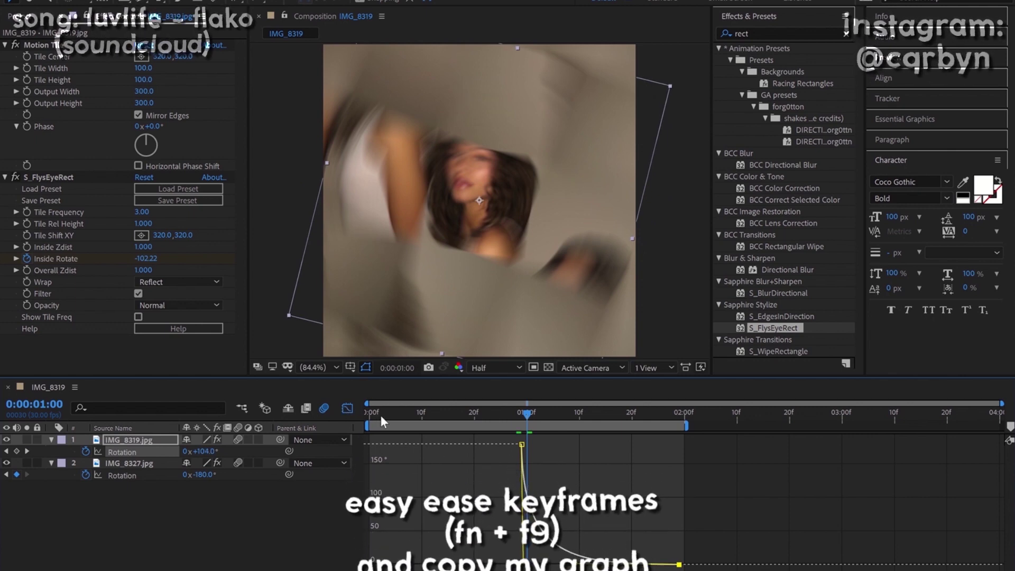
pyautogui.hotkey('shift', 'F3')
pyautogui.moveTo(382, 414); pyautogui.dragTo(362, 414)
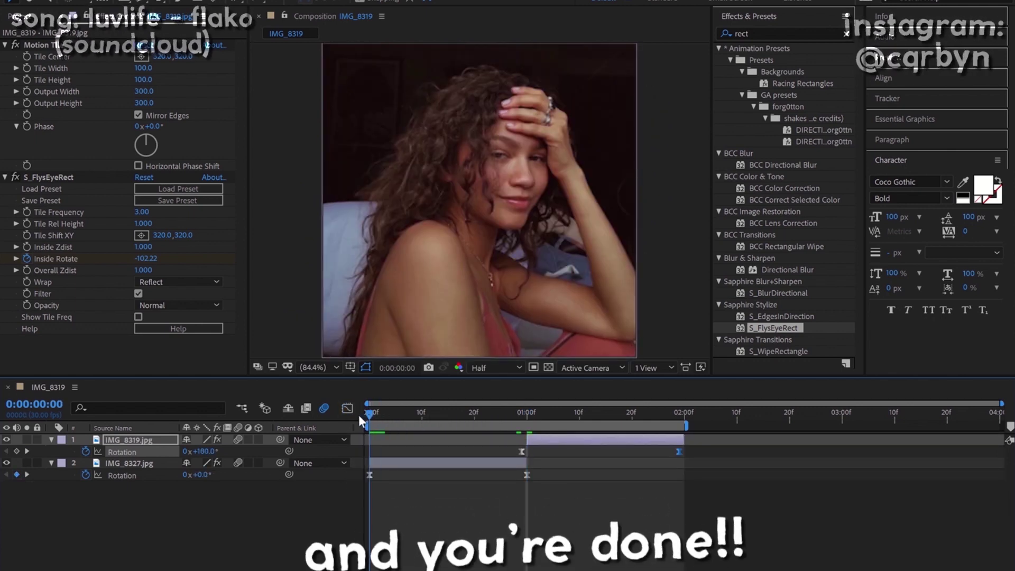
pyautogui.press('space')
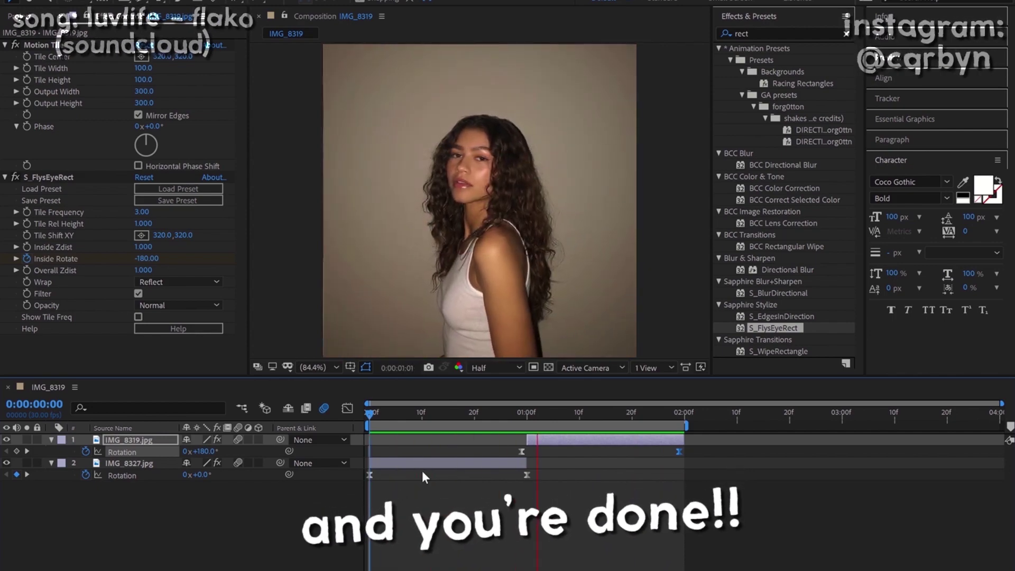
pyautogui.press('space')
pyautogui.moveTo(393, 414); pyautogui.dragTo(370, 416)
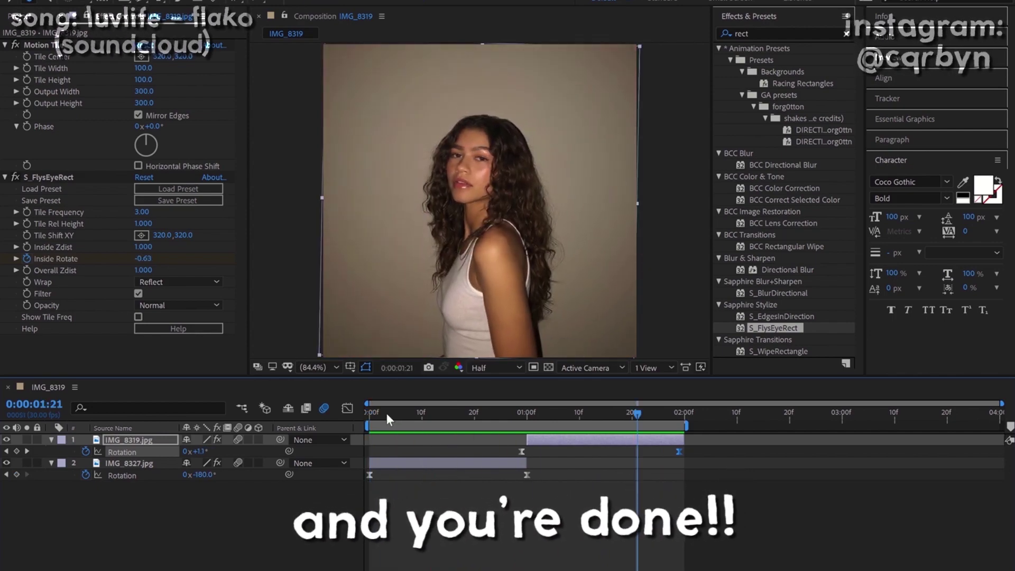